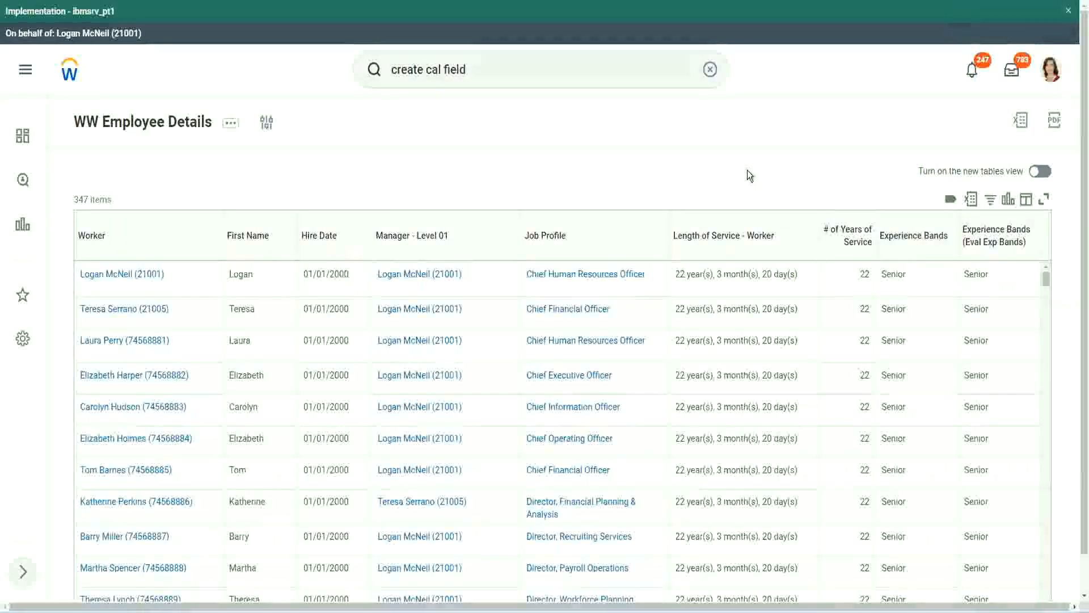
Copy the name of the Evaluate Expression calculated field that derives experience bands.
left_click(944, 268)
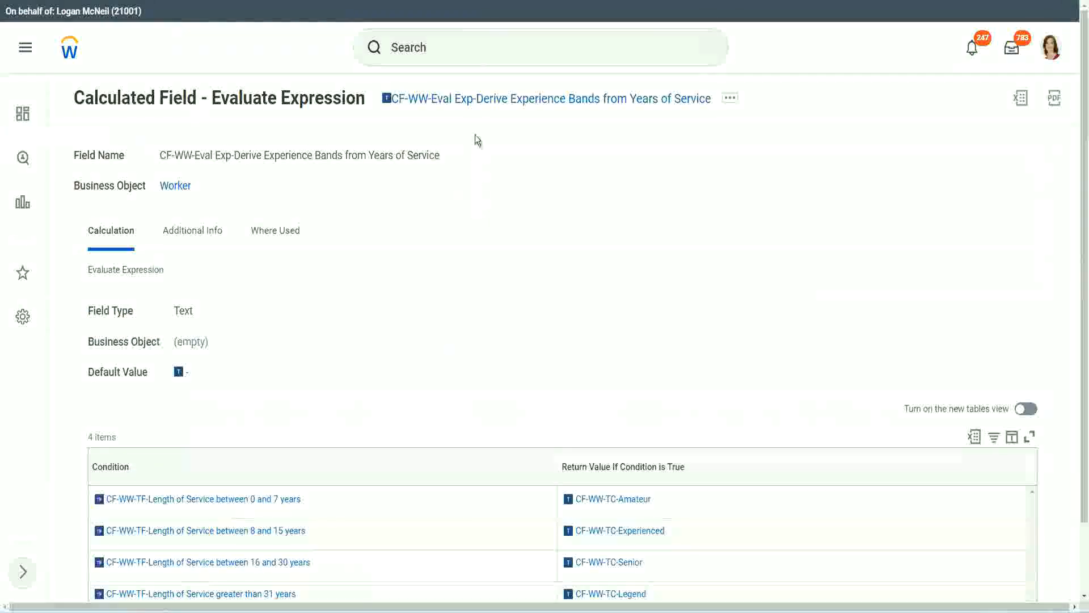
right_click(474, 102)
left_click(512, 169)
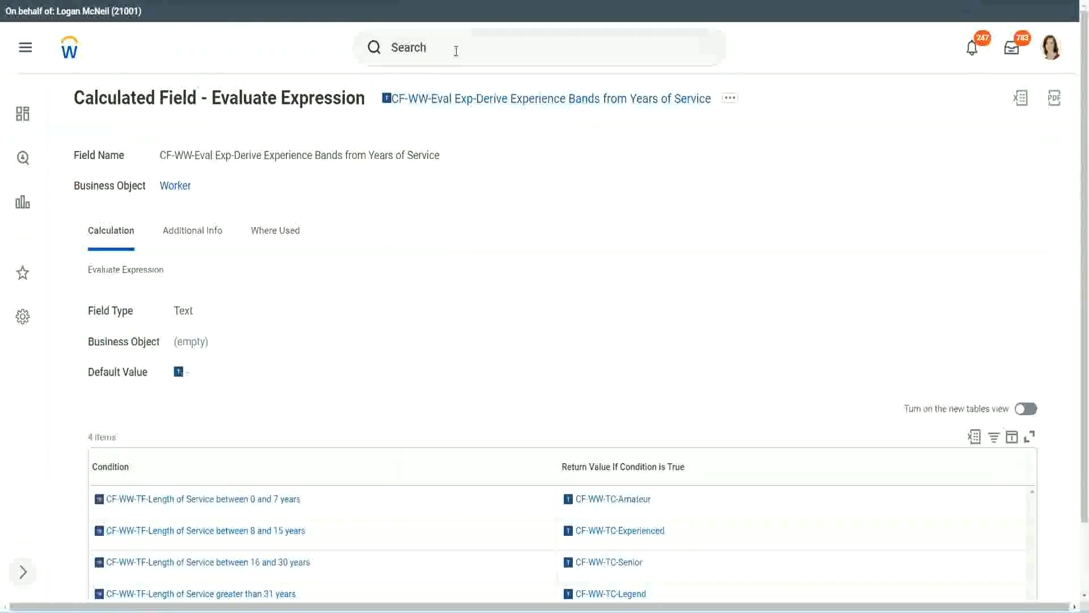
Search for "create calc field" and open the Create Calculated Field task.
left_click(456, 51)
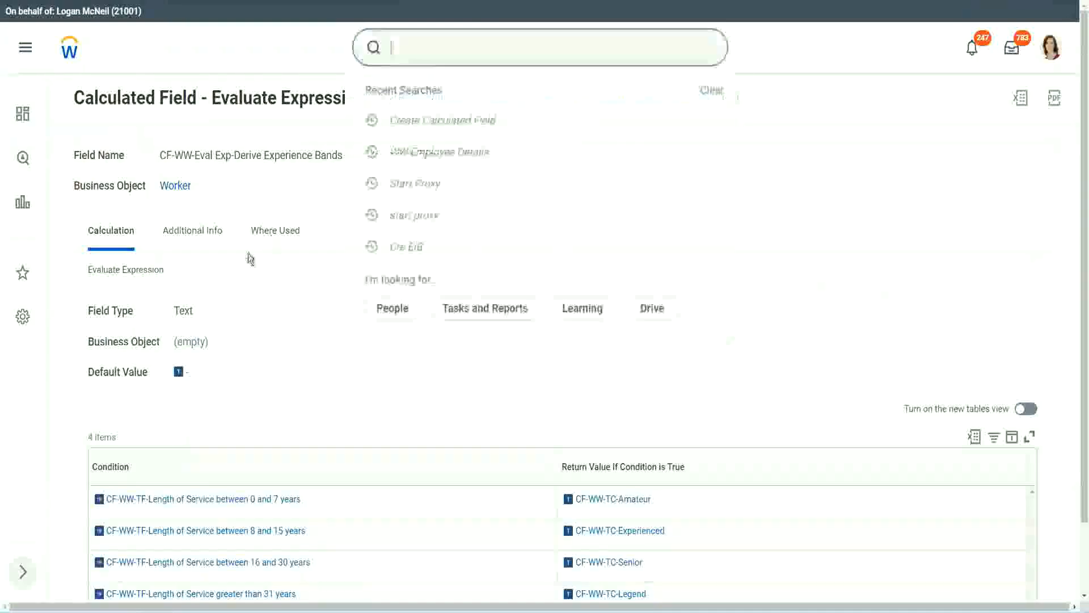
left_click(771, 127)
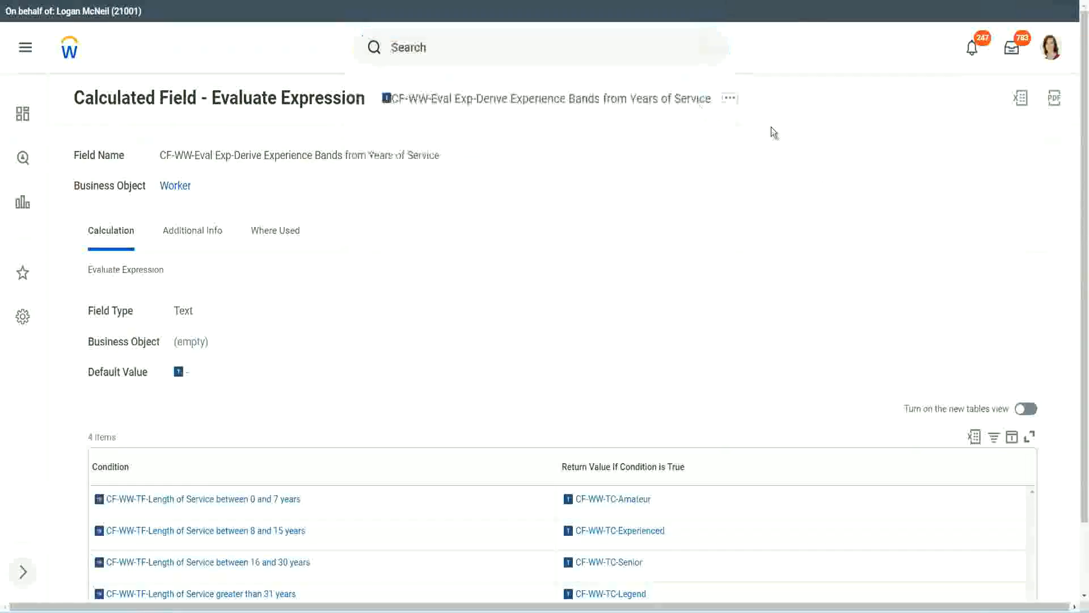
left_click(432, 43)
type("cre")
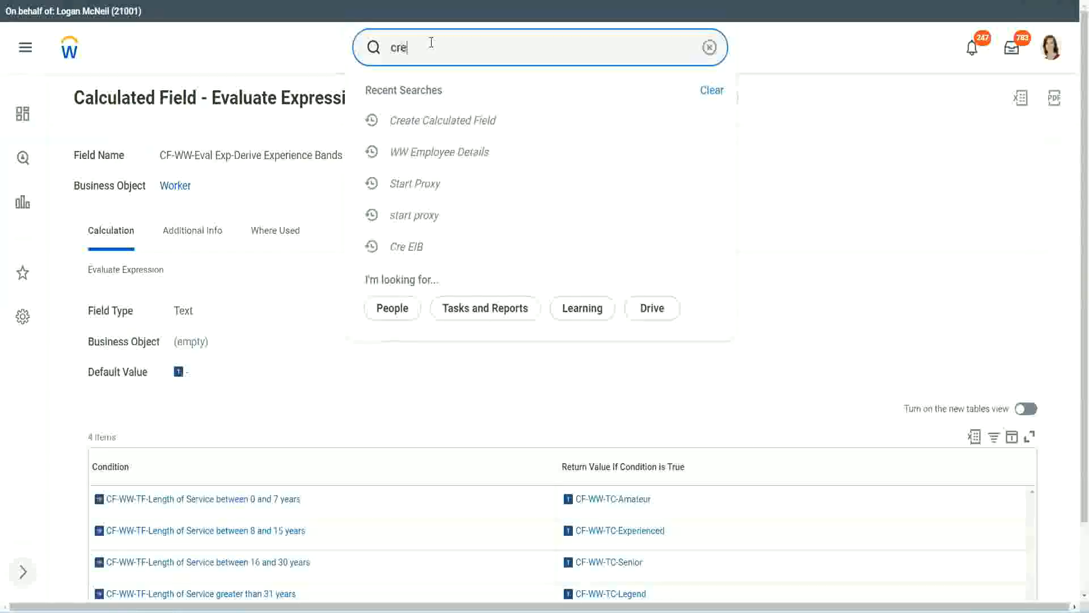
type("ate calc field")
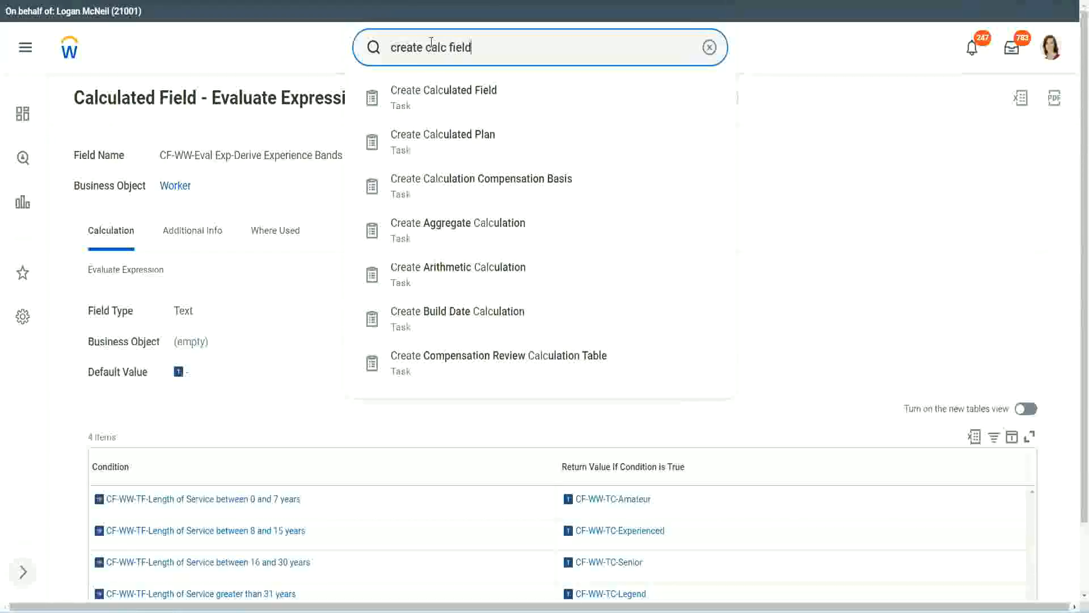
left_click(450, 105)
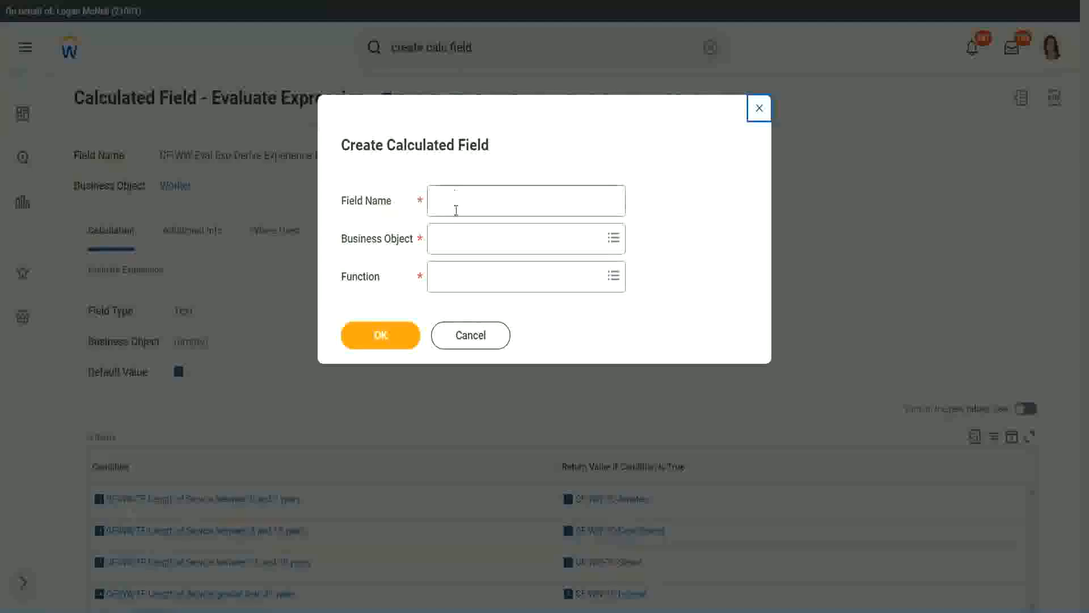
Name the new calculated field "CF-WW-LRB-Identify Experience Bands from years of Service".
left_click(457, 203)
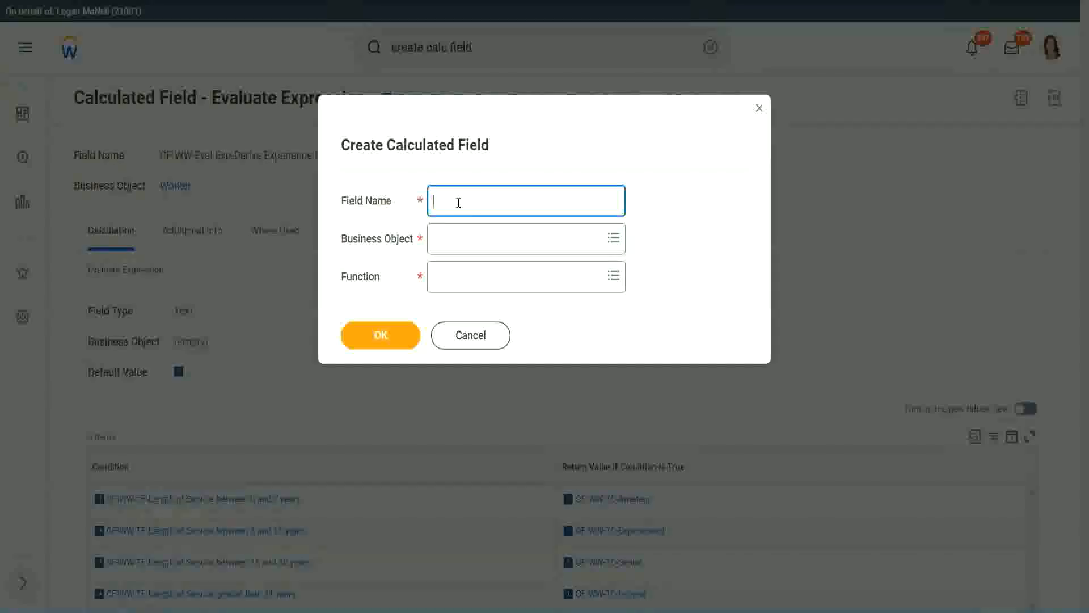
type("CF-WW-LRB-Identi")
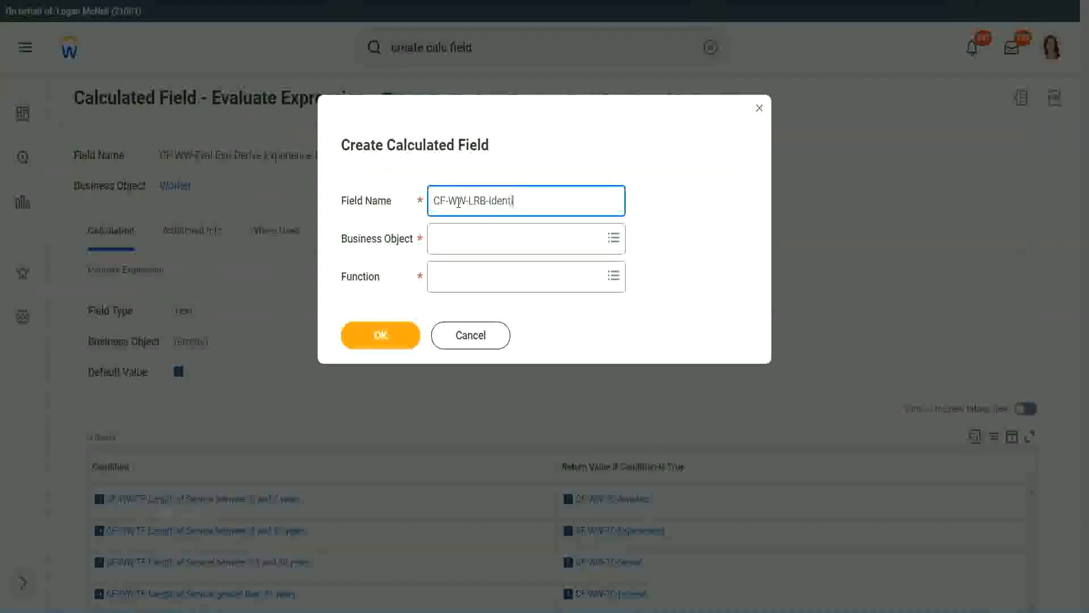
type("fy Exeperience Bands from")
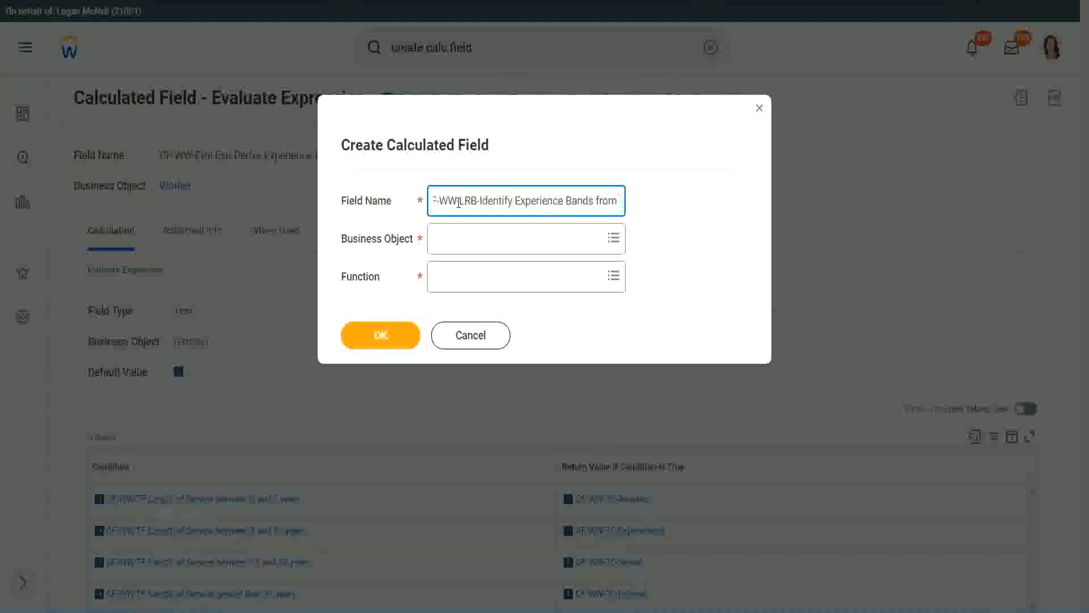
type(" years of Service")
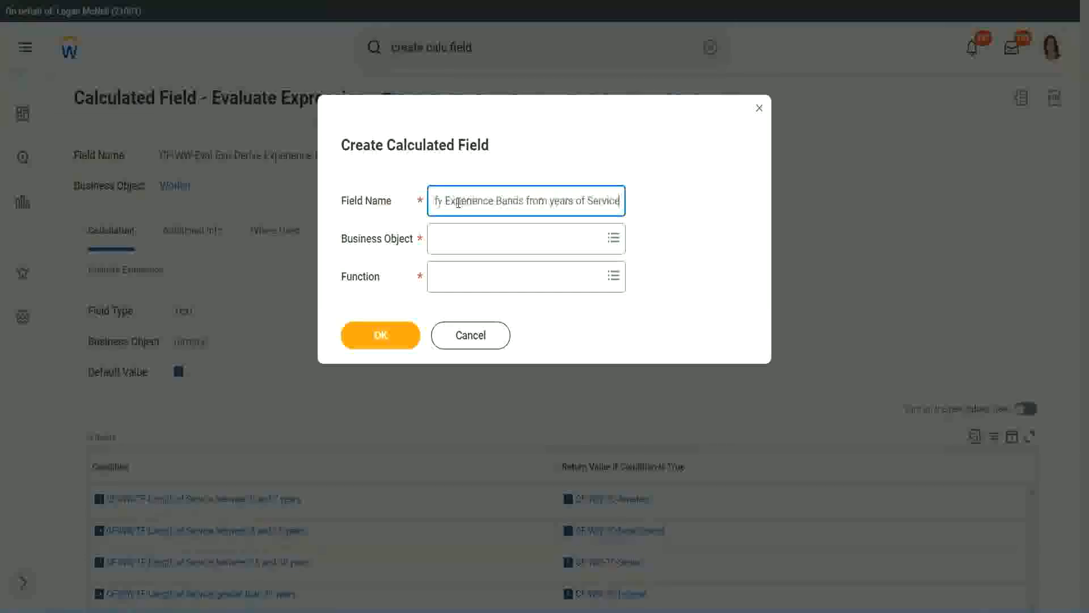
key("Tab")
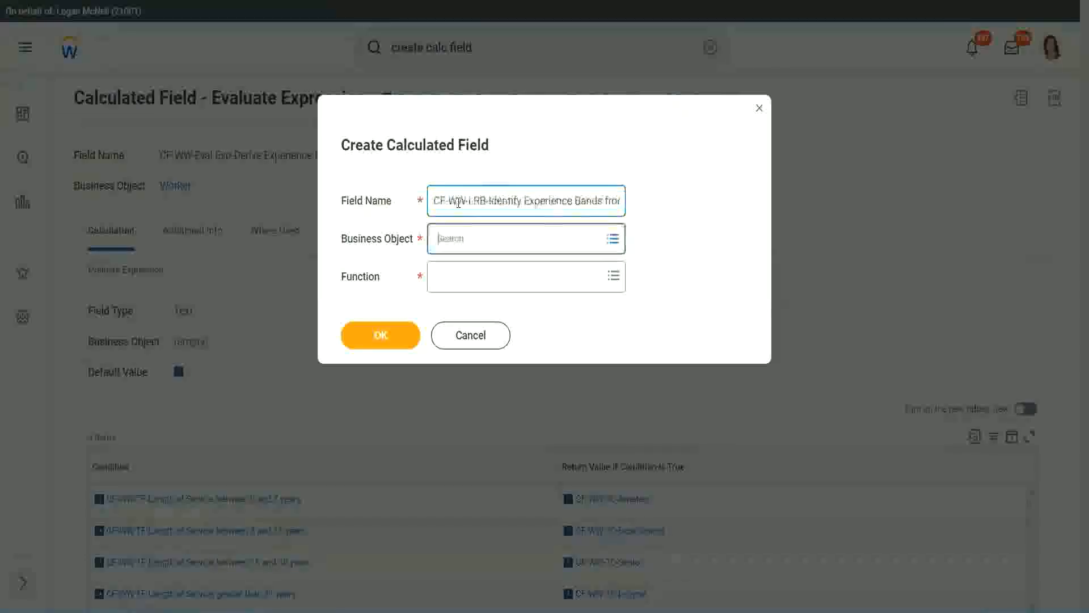
Set the business object to Worker and the function to Lookup Range Band, and confirm the new calculated field.
type("wor")
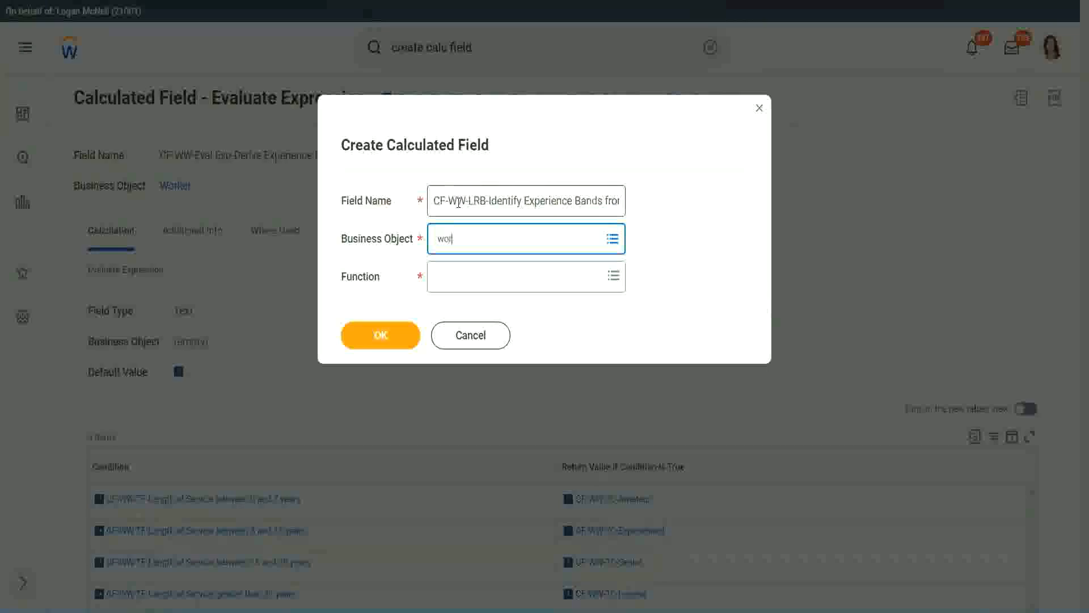
type("ker")
key("Return")
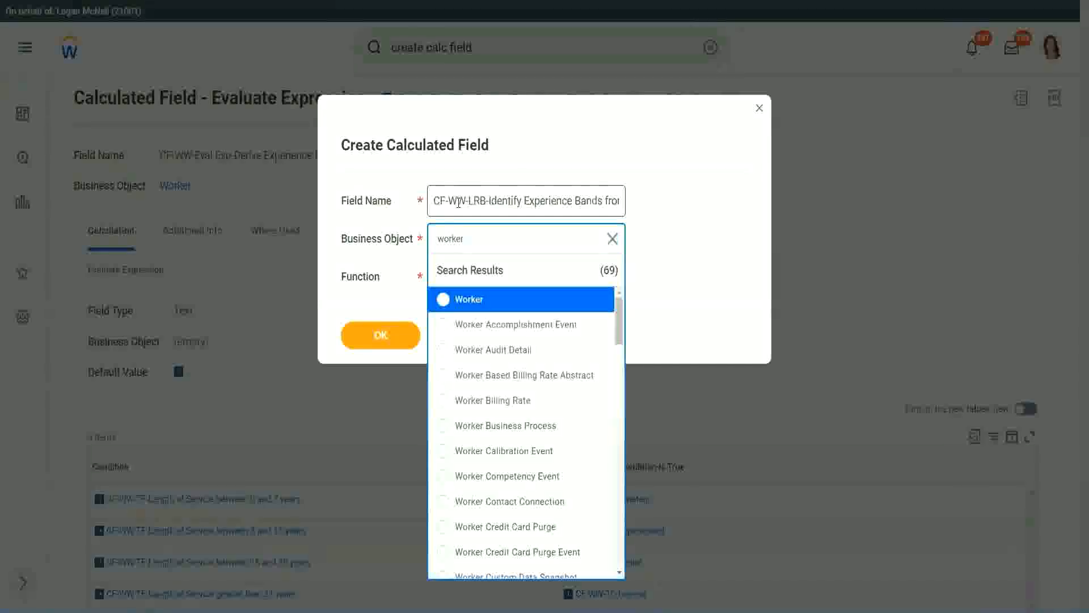
key("Return")
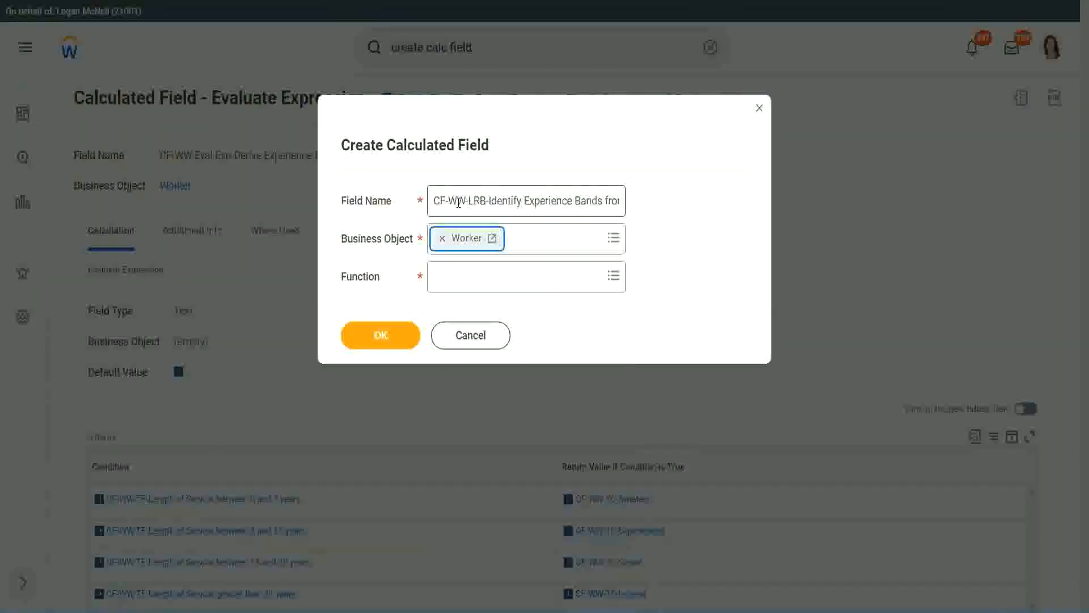
key("Tab")
type("lrb")
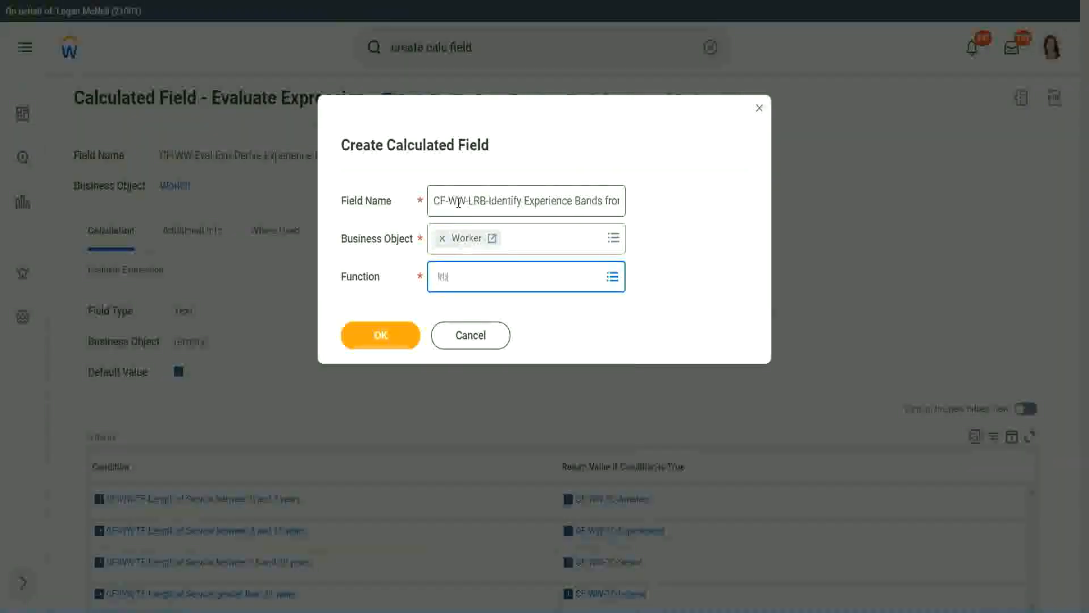
key("Return")
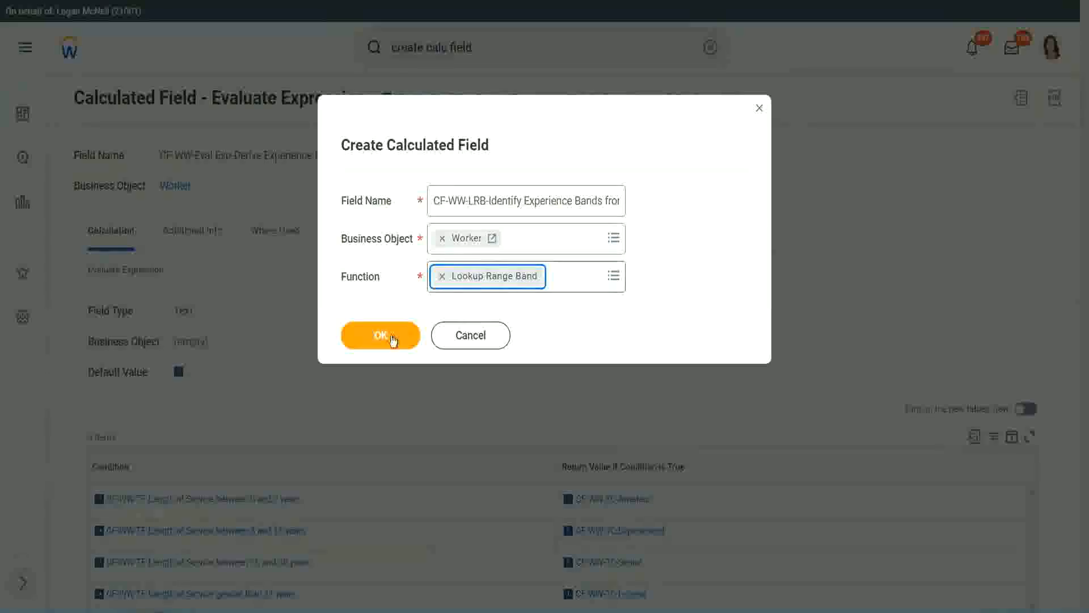
left_click(392, 335)
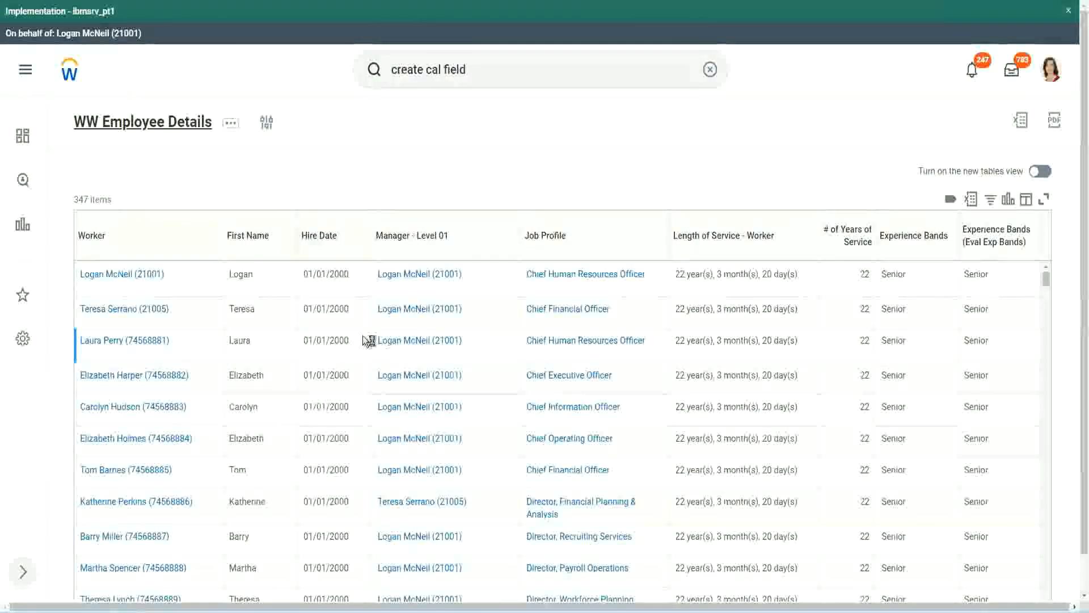
Copy the field name "CF-WW-Convert Text To Number-Number of Years from Length of Service" from the WW Employee Details report definition and set it as source field.
scroll(361, 375, "down", 6)
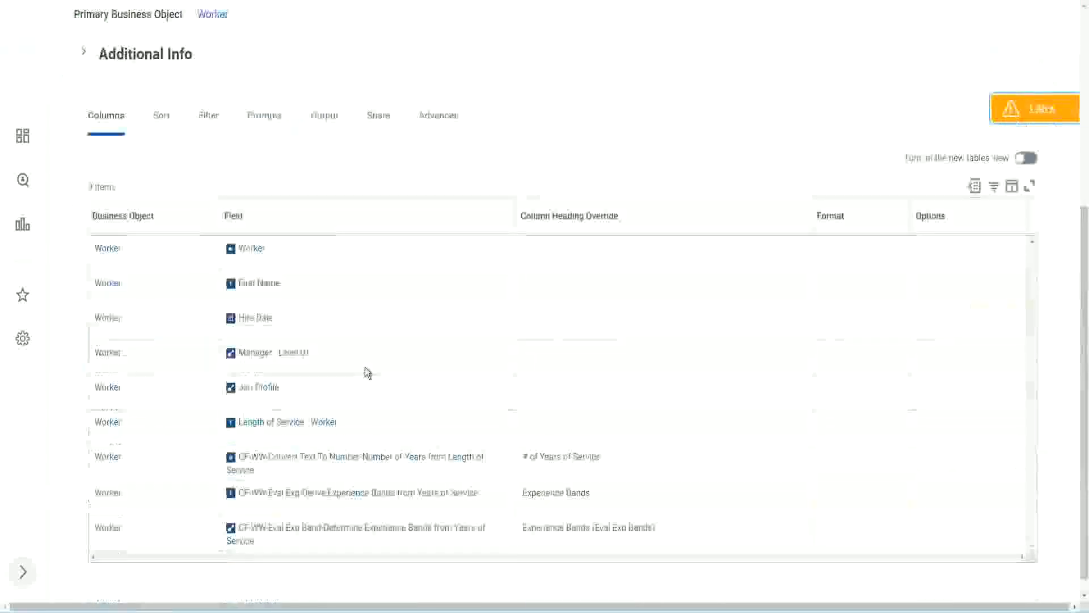
right_click(345, 443)
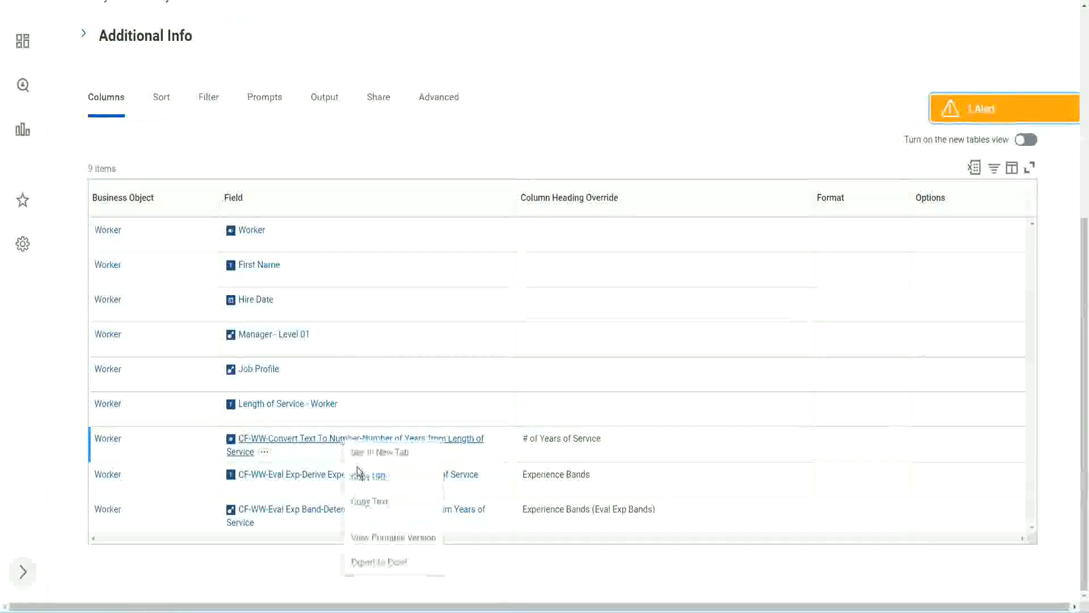
left_click(371, 502)
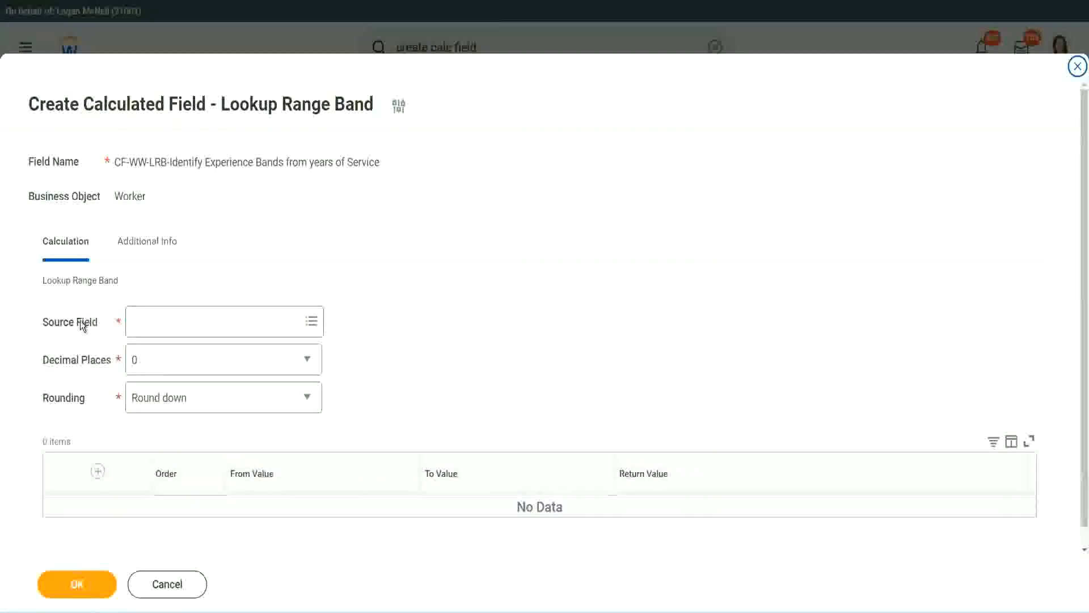
left_click(169, 323)
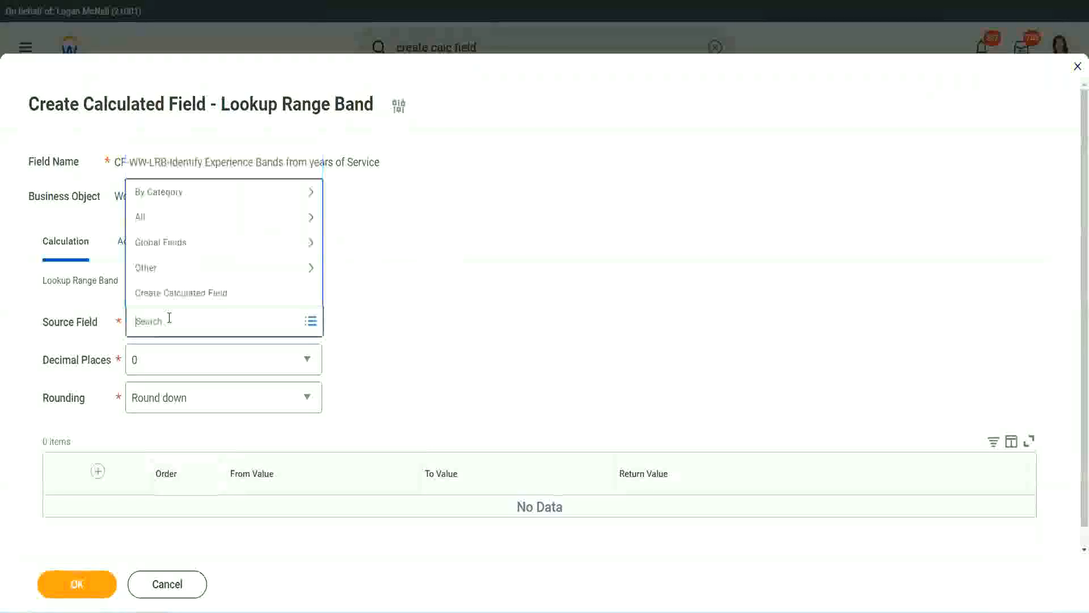
key("ctrl+v")
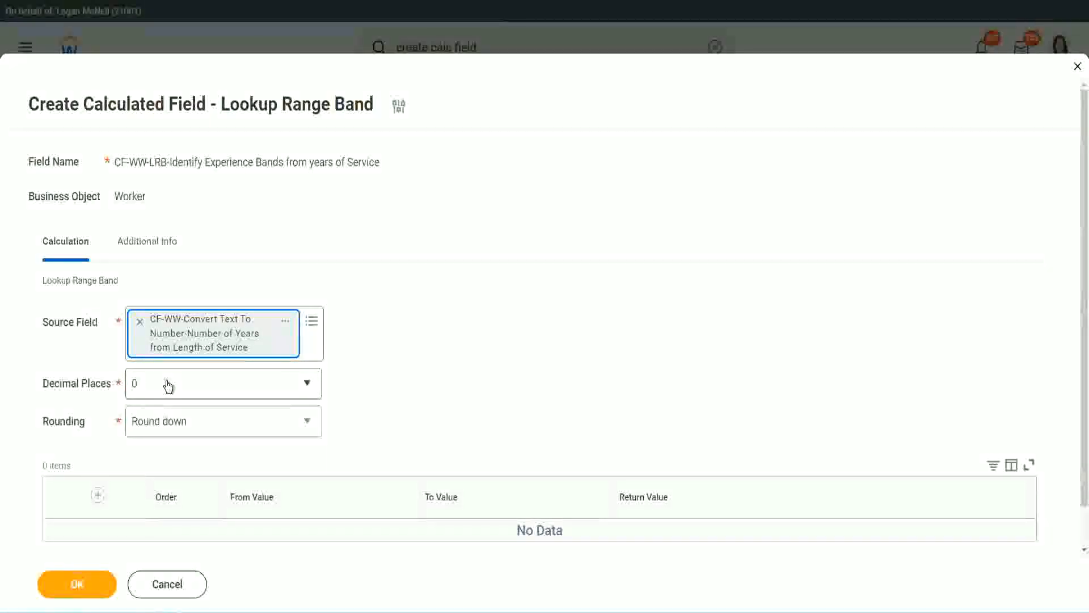
Keep the decimal places at 0 and set the rounding to Round.
left_click(213, 390)
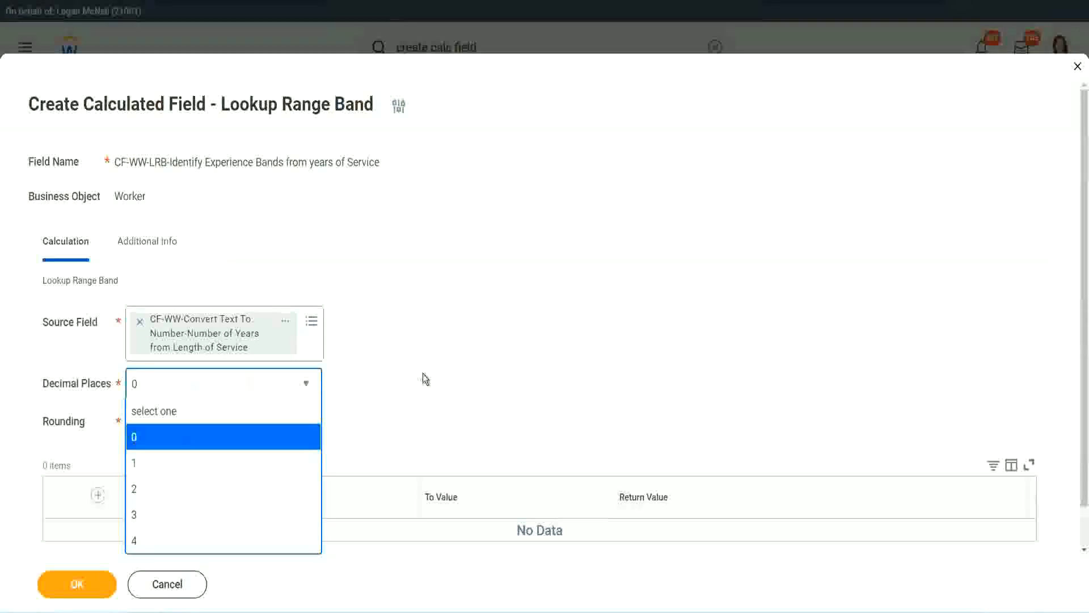
left_click(379, 376)
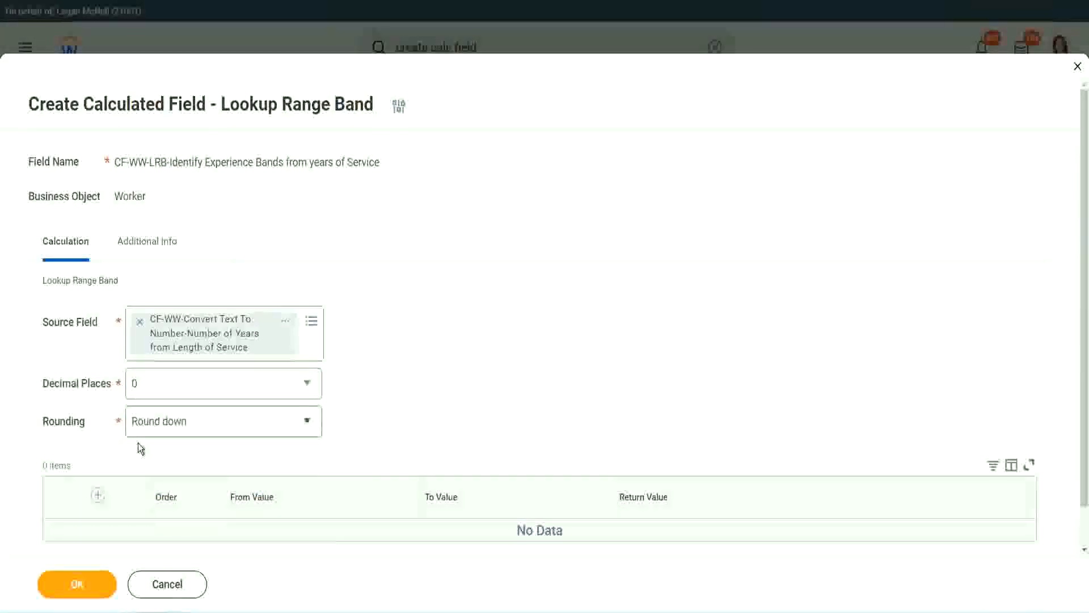
left_click(175, 424)
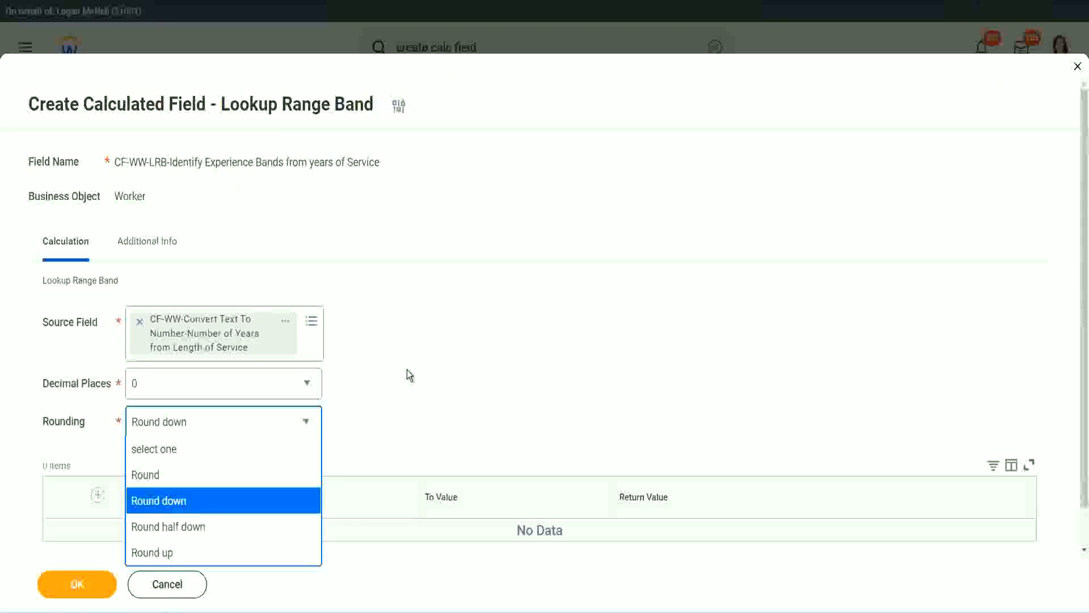
left_click(382, 418)
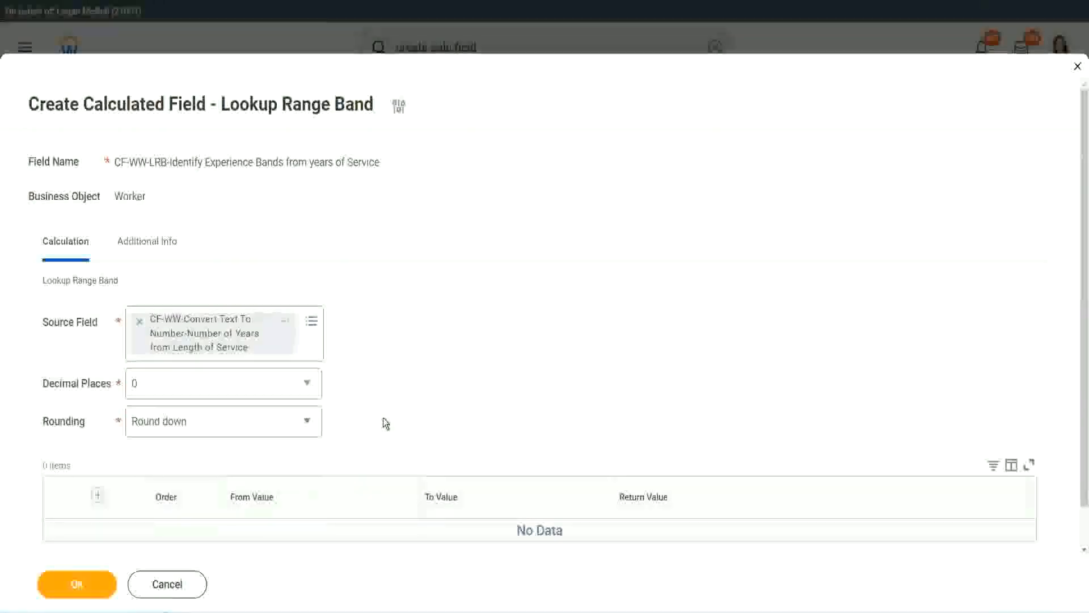
left_click(187, 428)
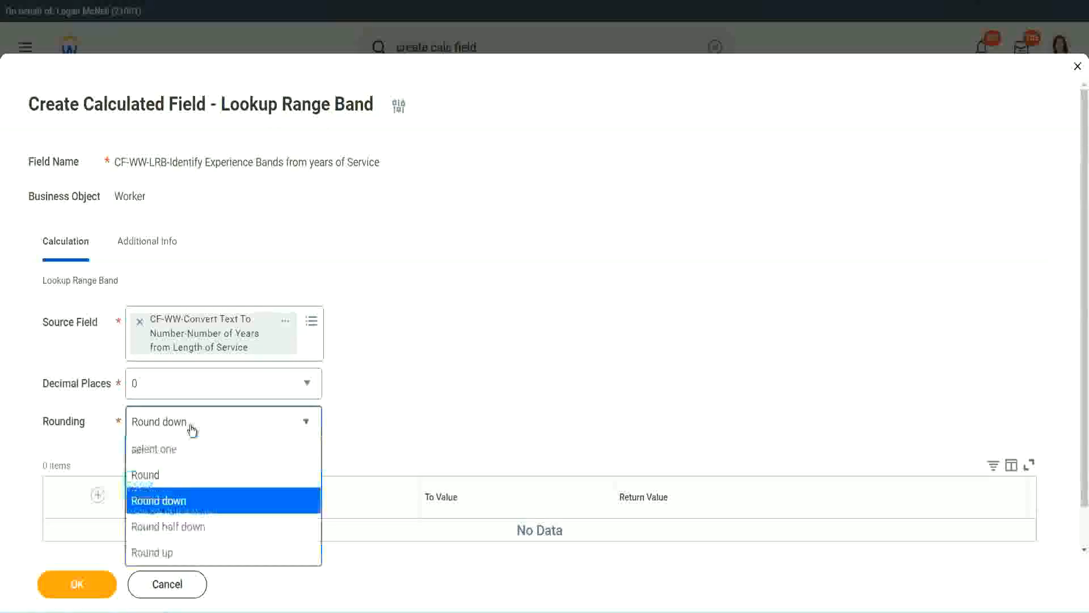
left_click(180, 478)
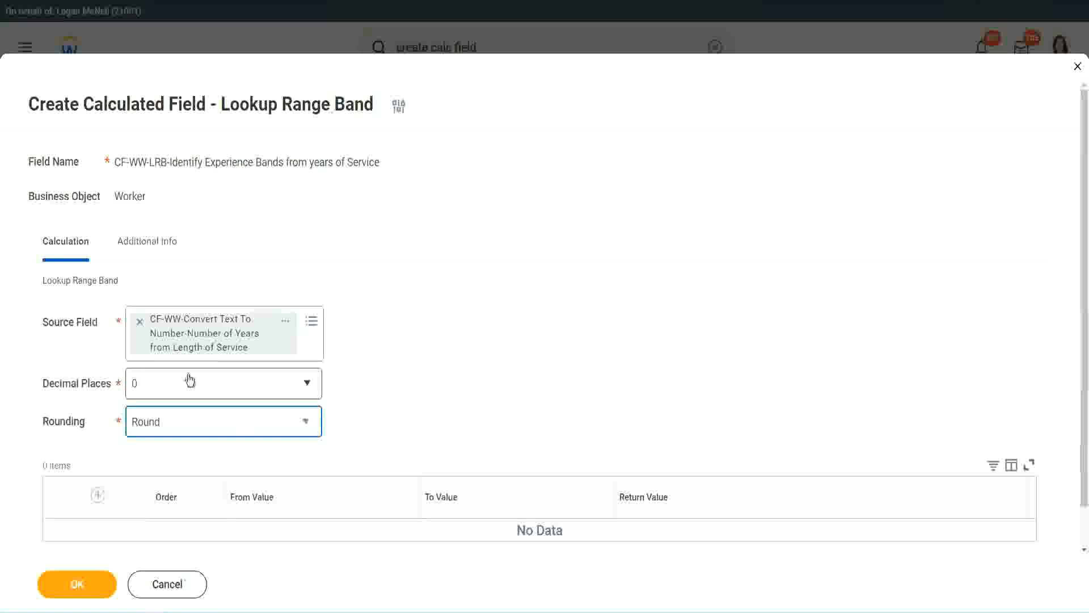
Add a first range band from 0 to 7 with the return value "Amateur".
left_click(100, 496)
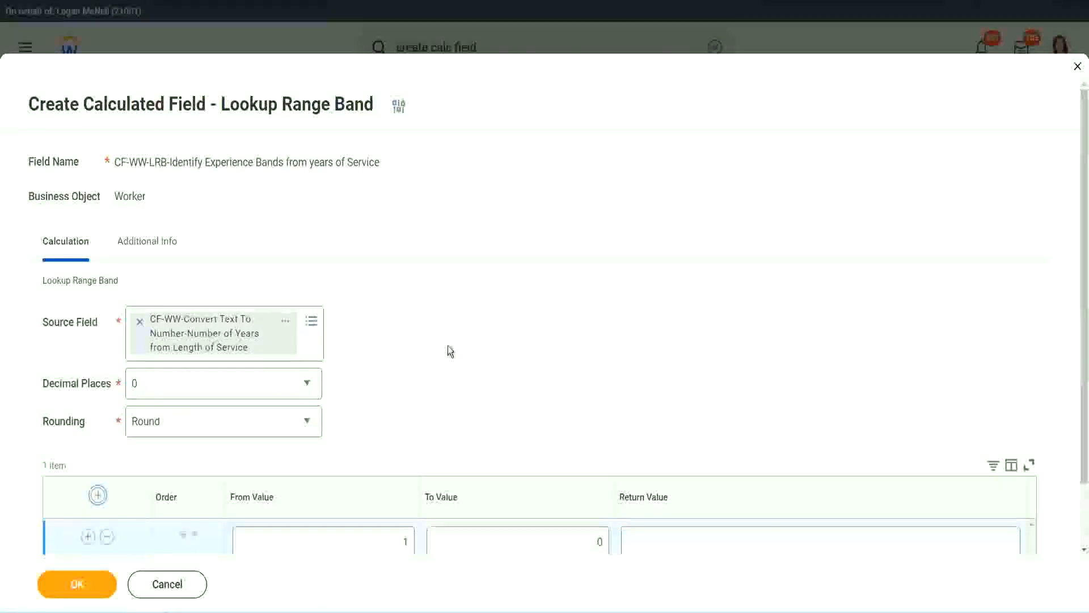
scroll(451, 347, "down", 2)
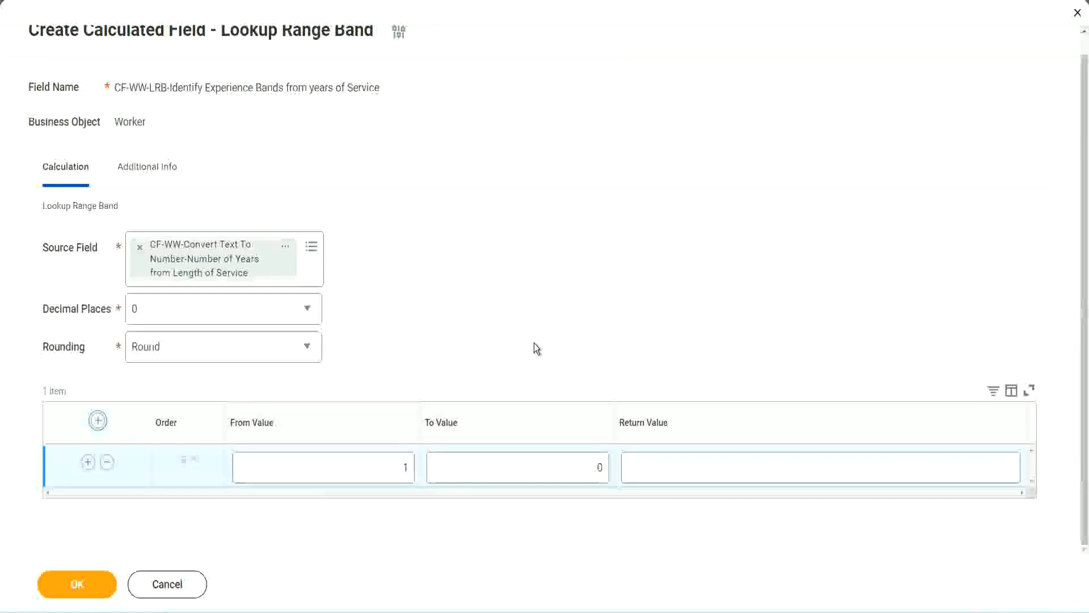
left_click(397, 471)
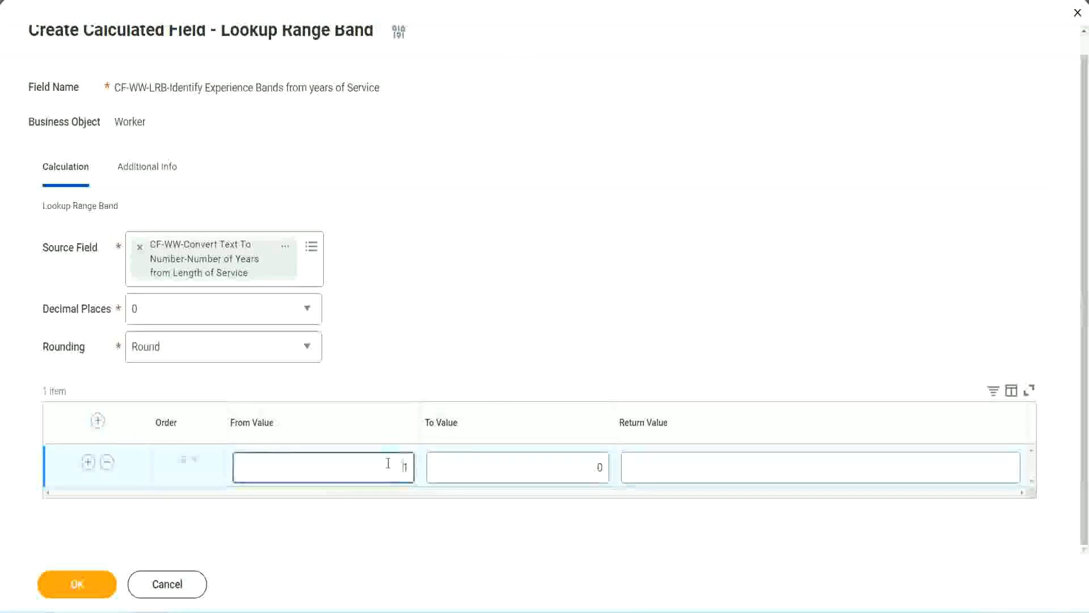
type("0")
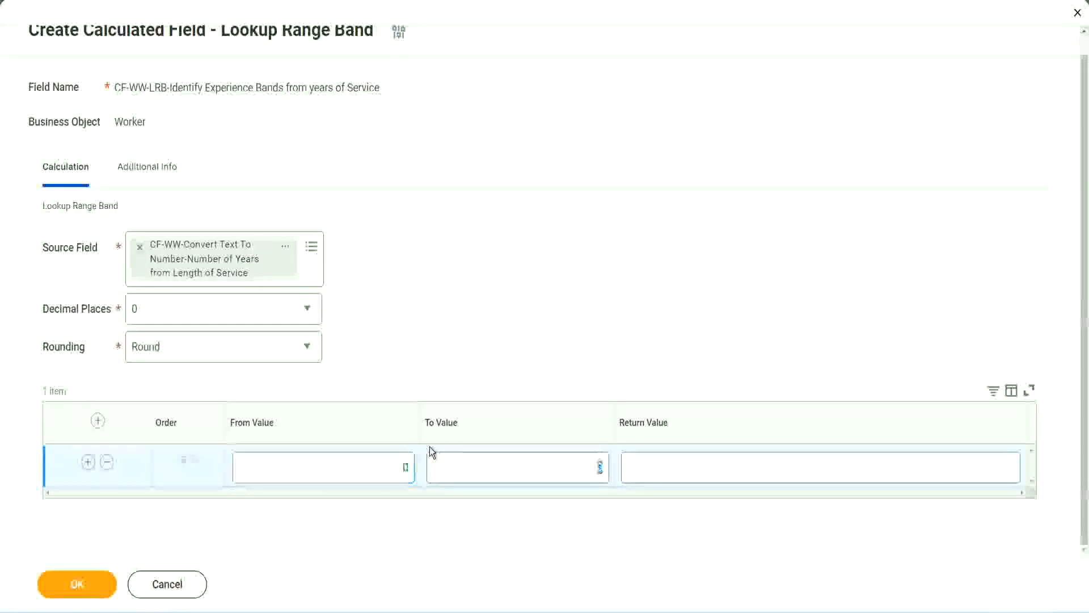
key("Tab")
type("7")
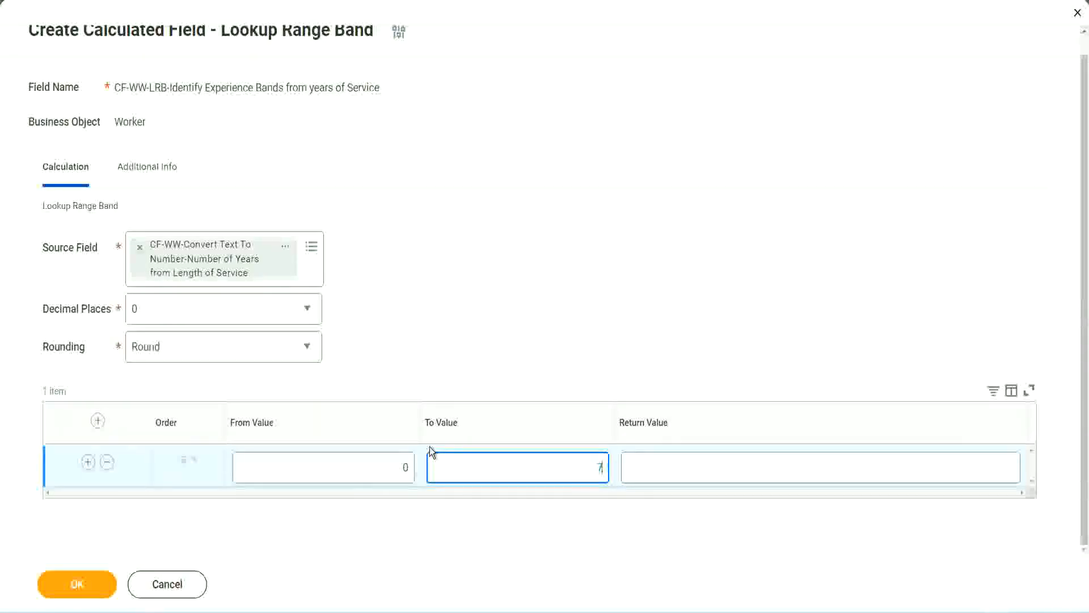
key("Tab")
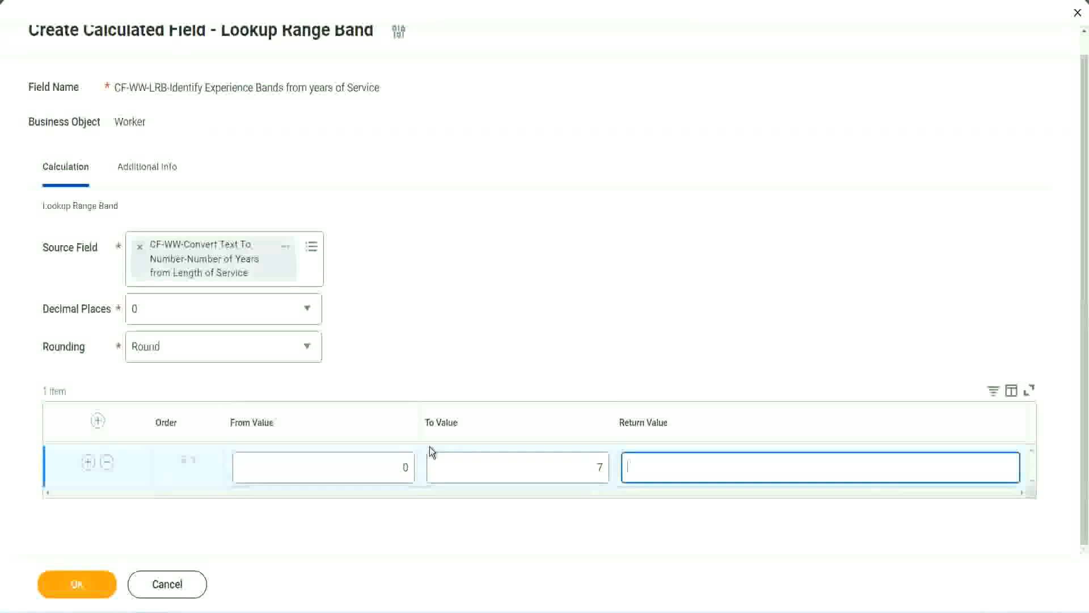
type("Amateur")
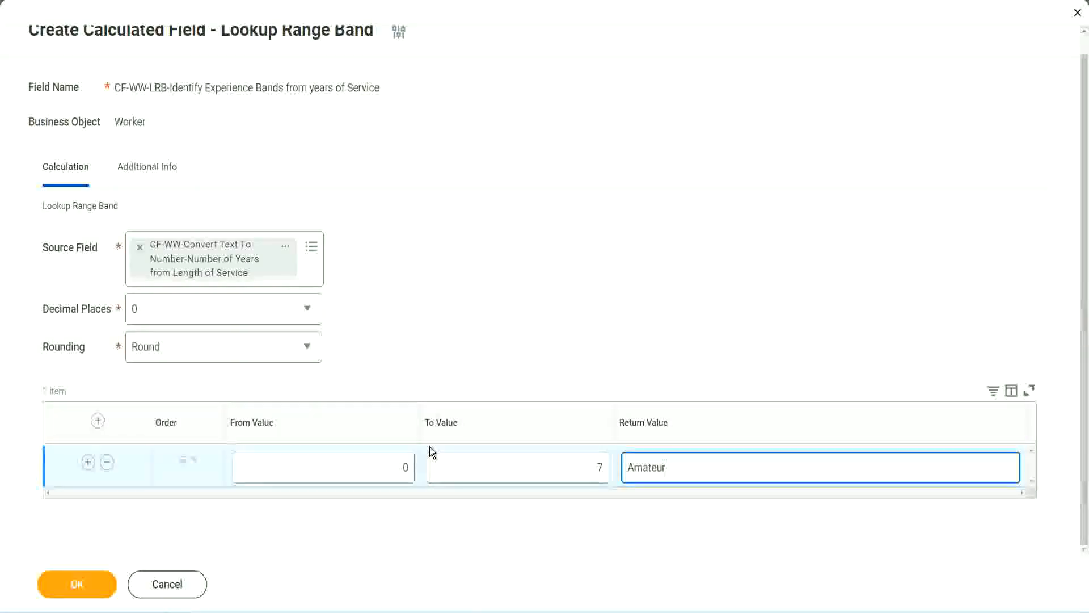
left_click(382, 469)
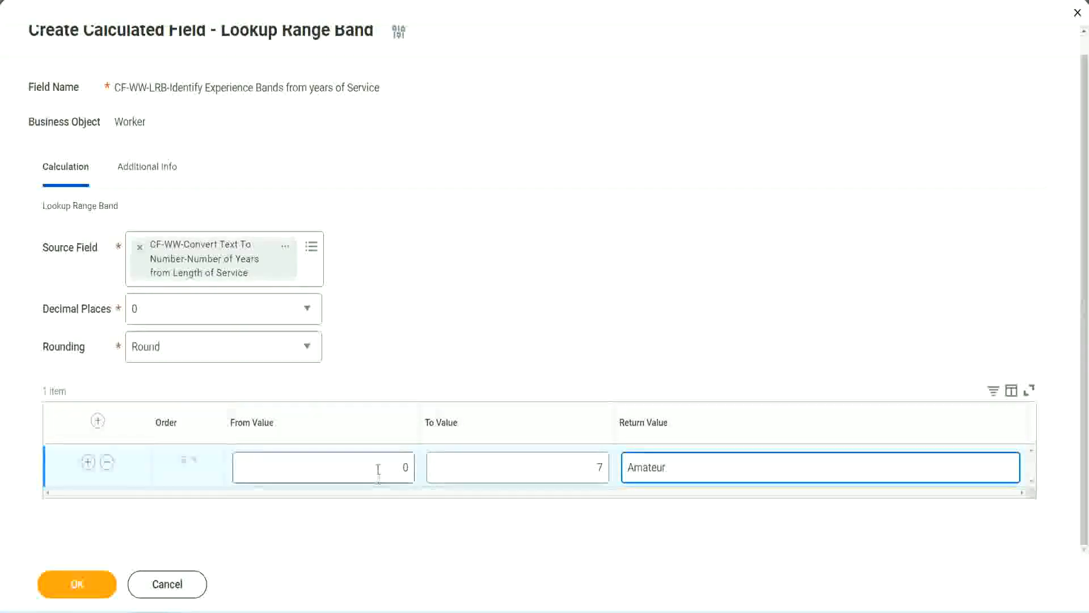
left_click(577, 454)
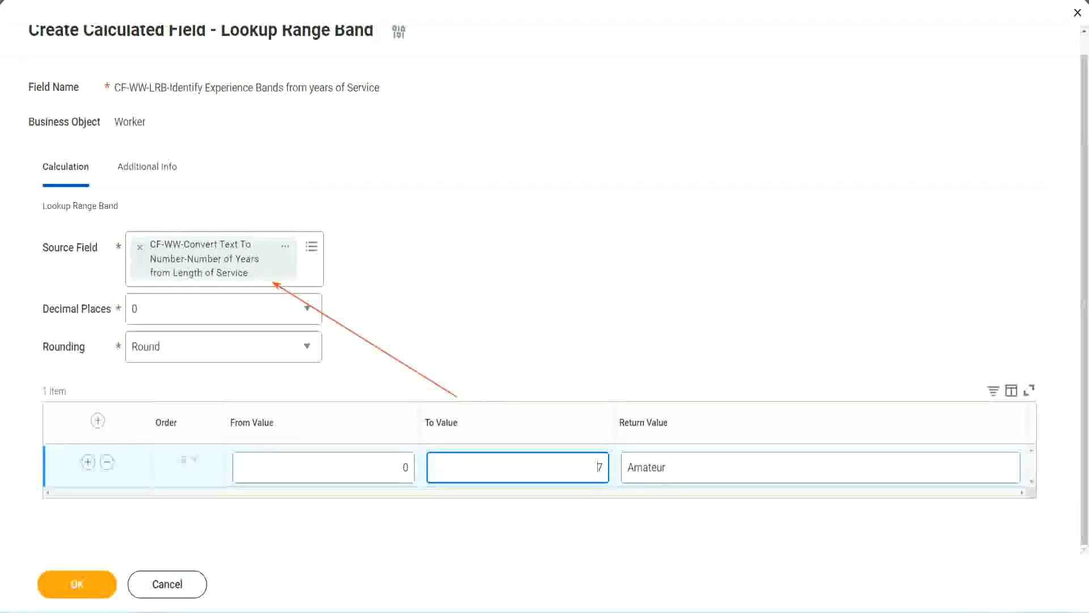
Add a second range band from 8 to 15 with the return value "Experienced".
left_click(88, 461)
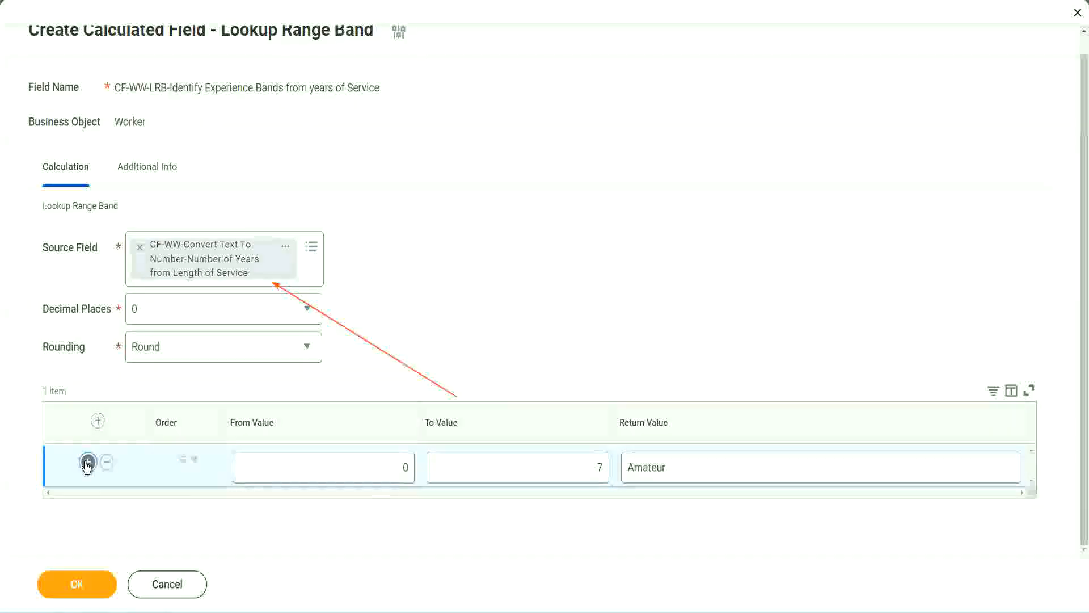
double_click(406, 507)
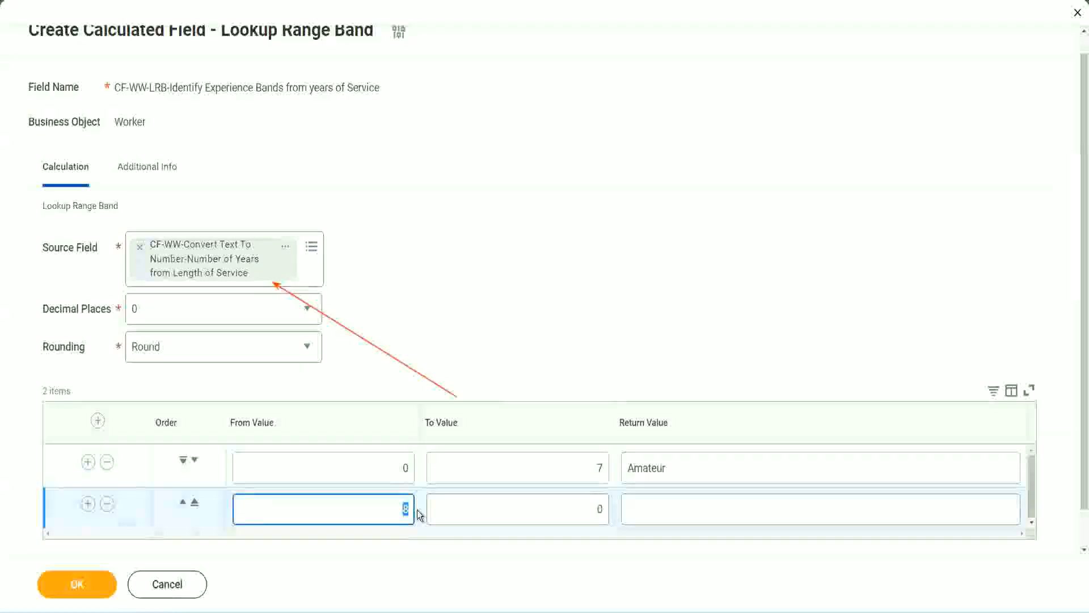
left_click(392, 471)
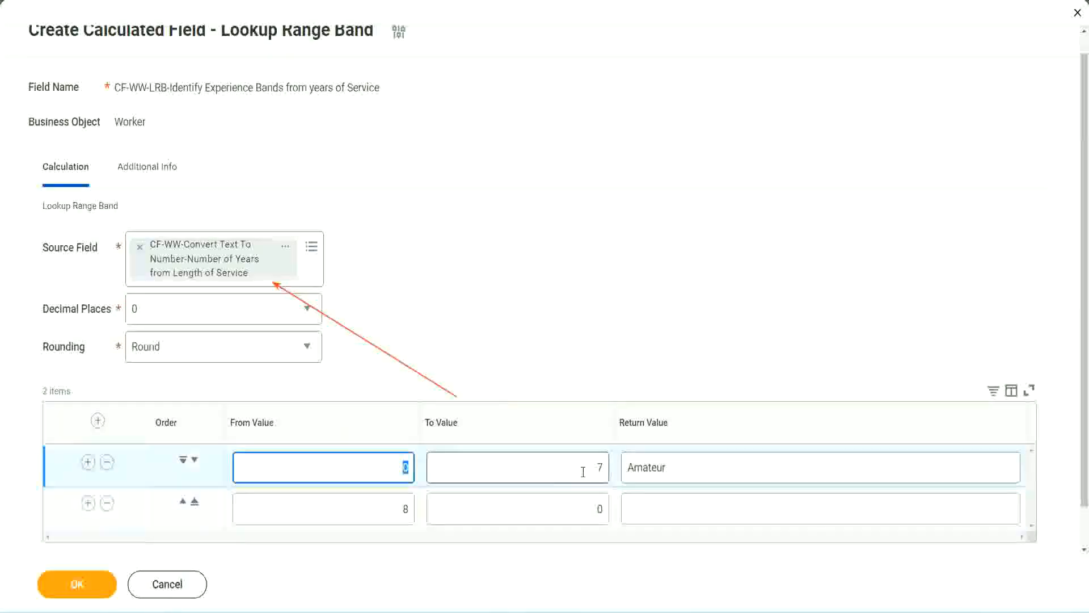
left_click(592, 471)
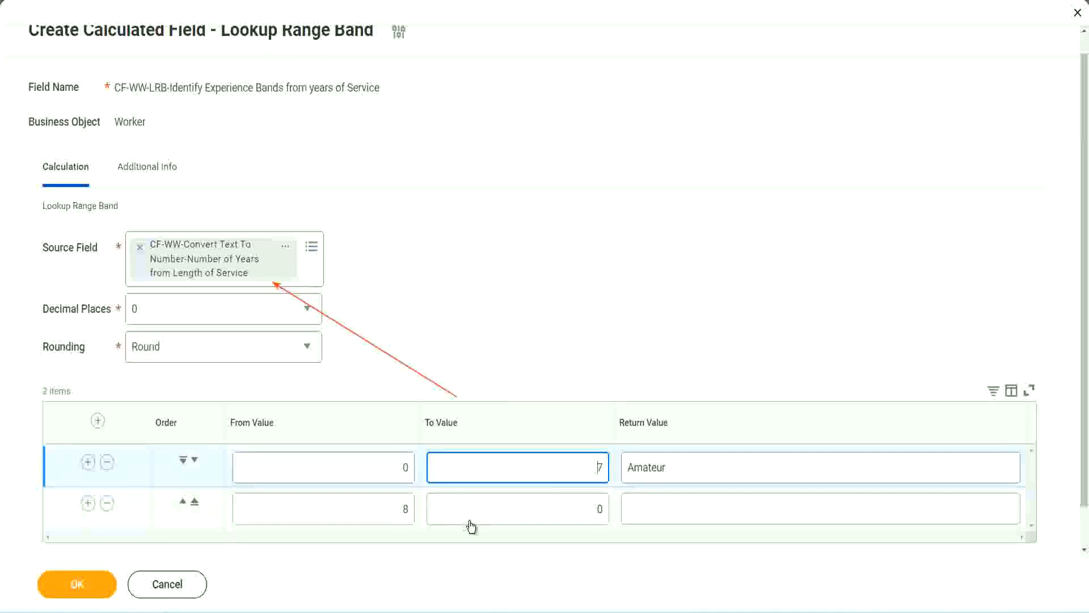
double_click(390, 515)
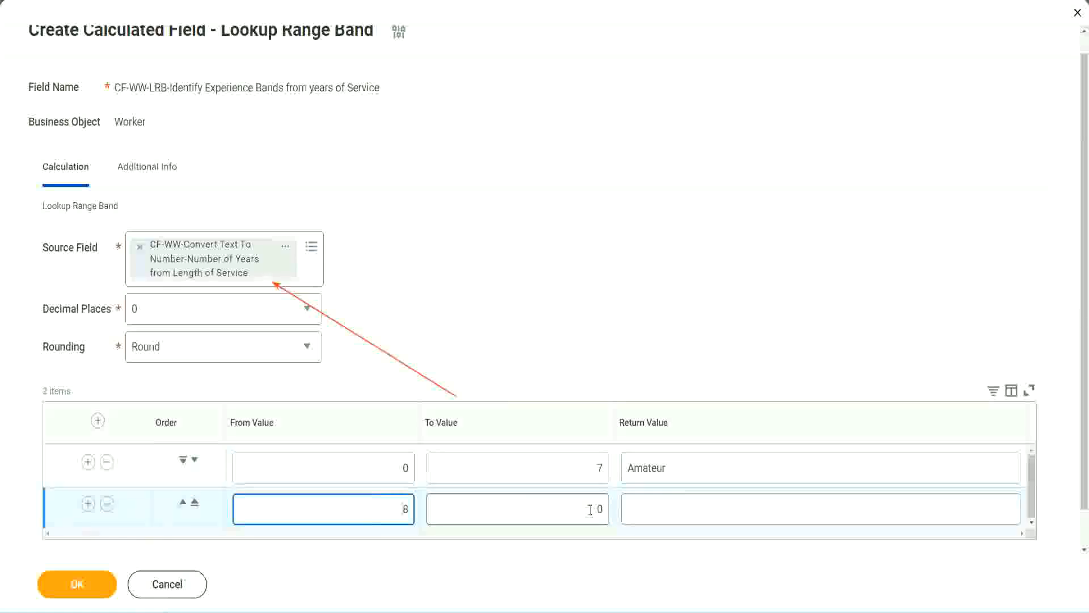
left_click(589, 509)
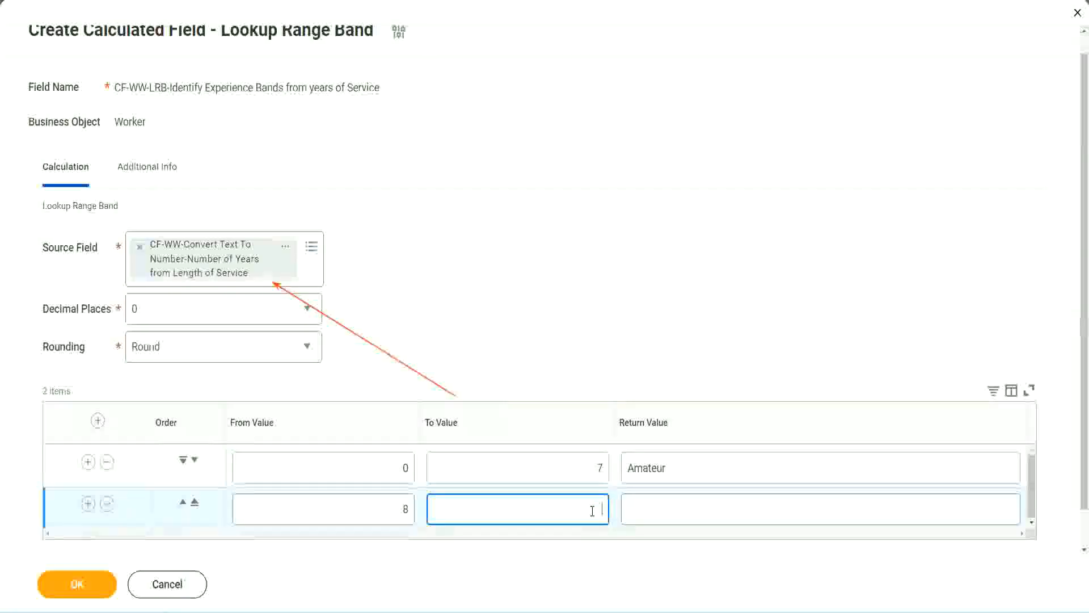
type("15")
left_click(672, 506)
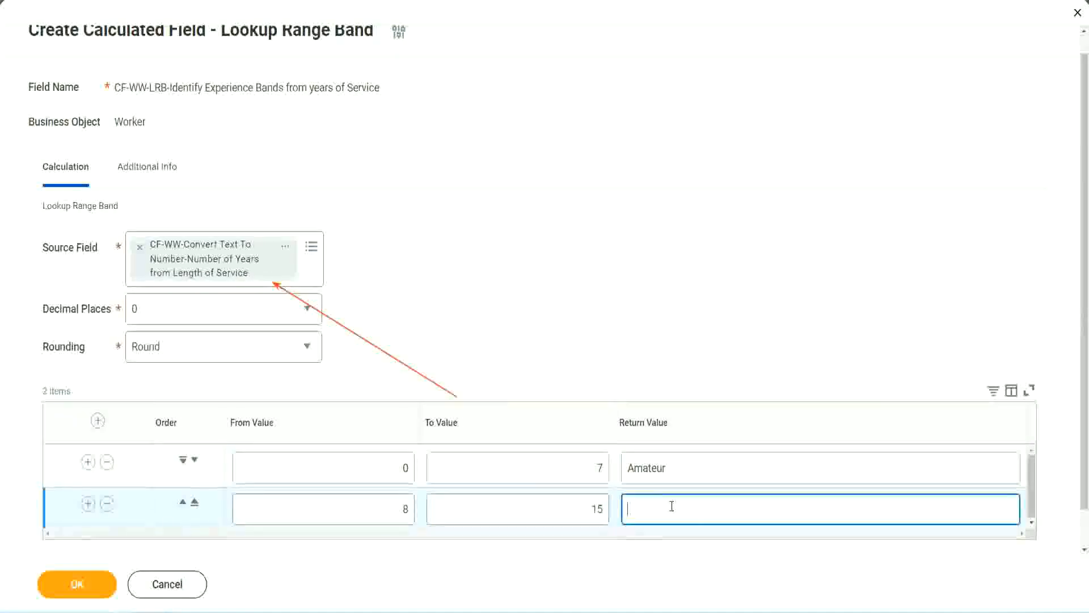
type("Experienced")
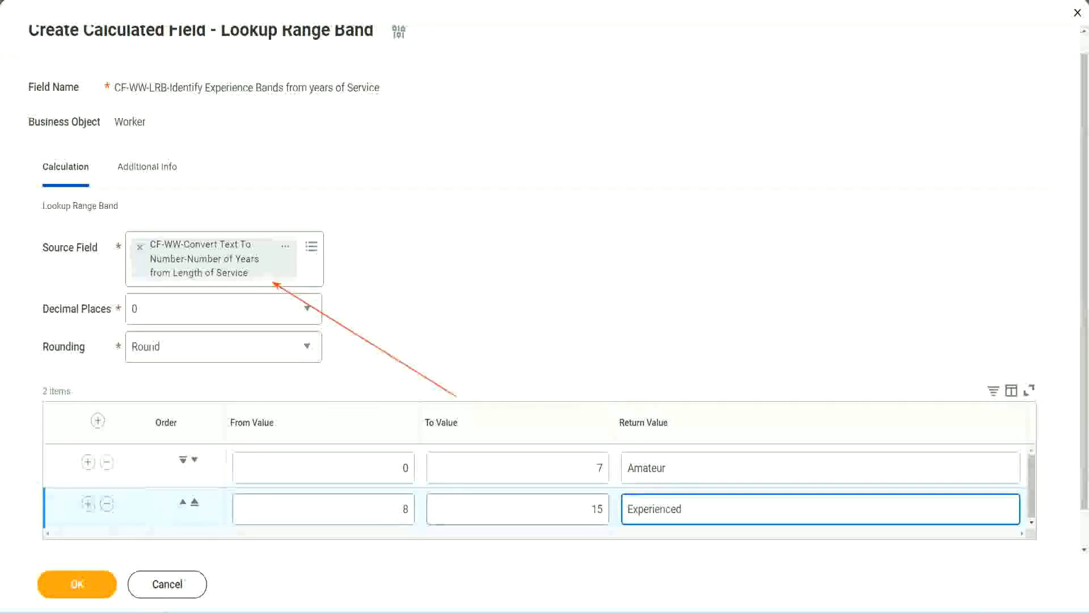
Add a third range band from 16 to 30 with the return value "Senior".
left_click(87, 504)
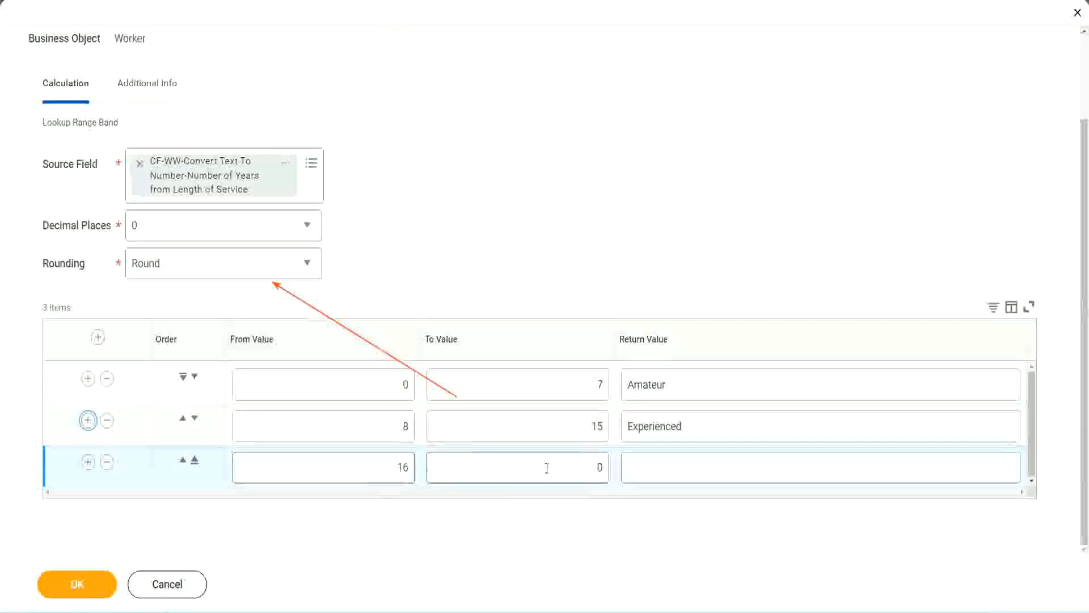
left_click(579, 465)
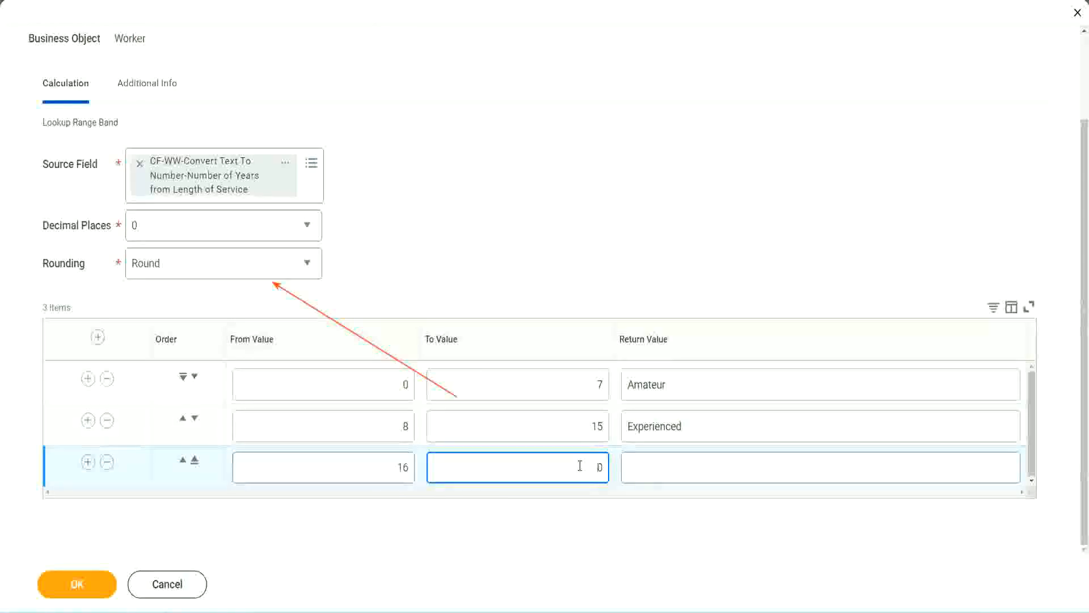
type("3")
key("Tab")
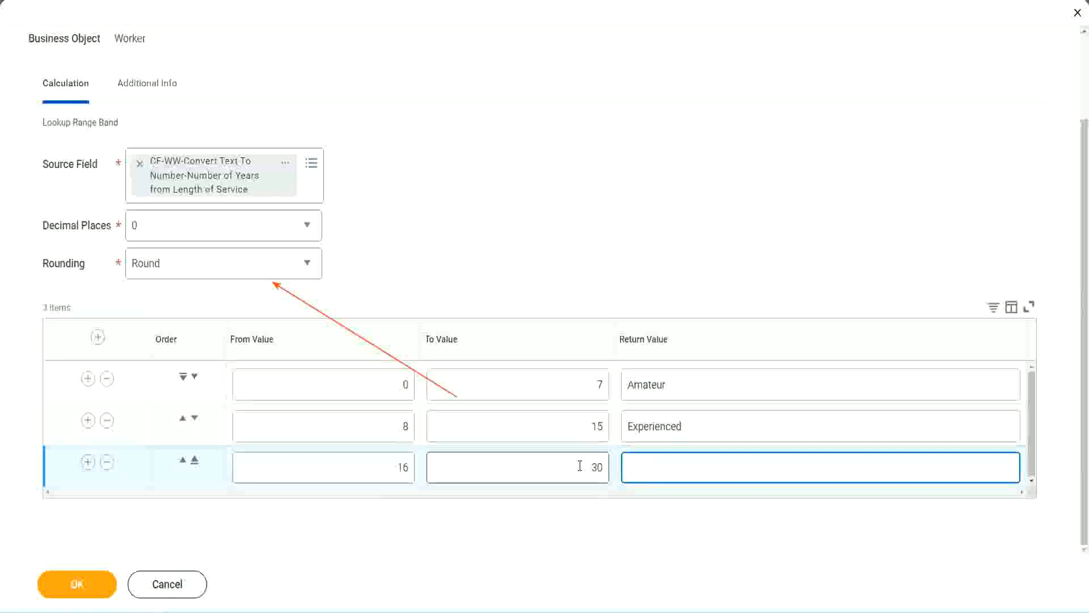
type("L")
type("Se")
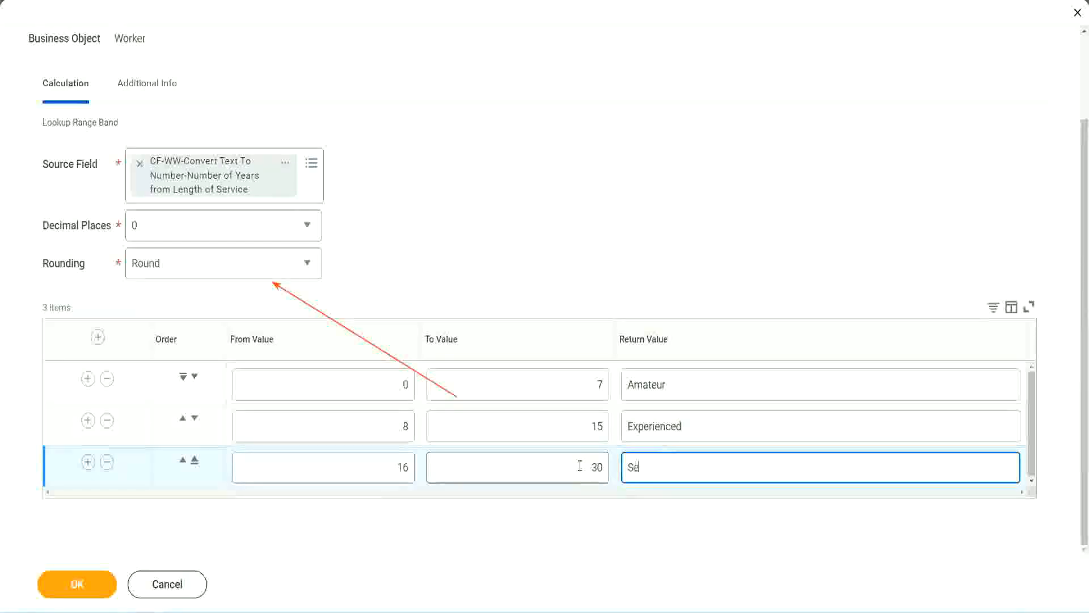
type("nior")
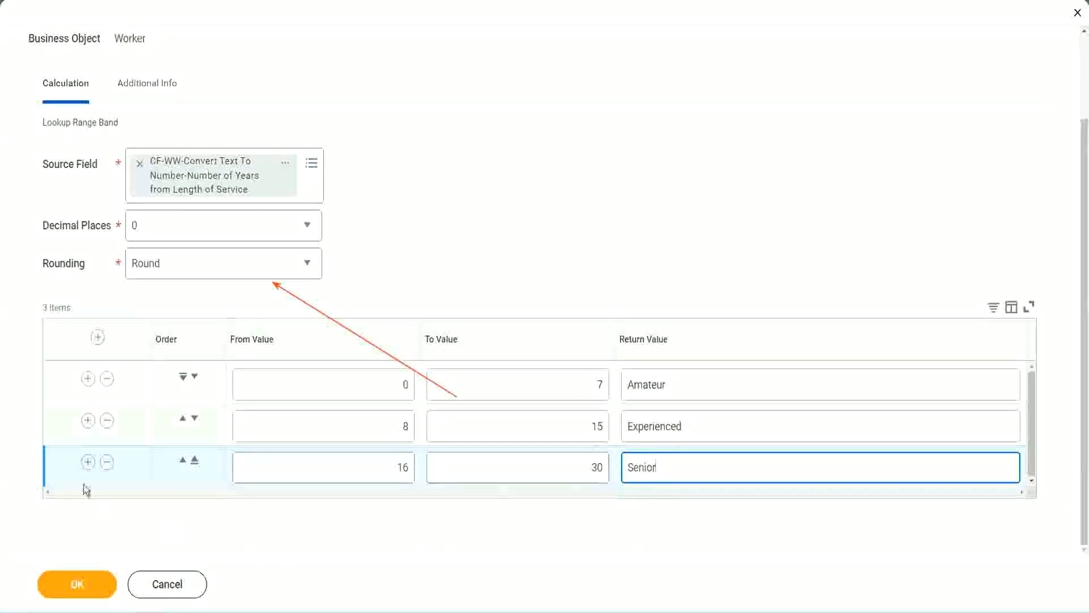
Add a fourth range band from 31 to 1000 with the return value "Legend".
left_click(87, 465)
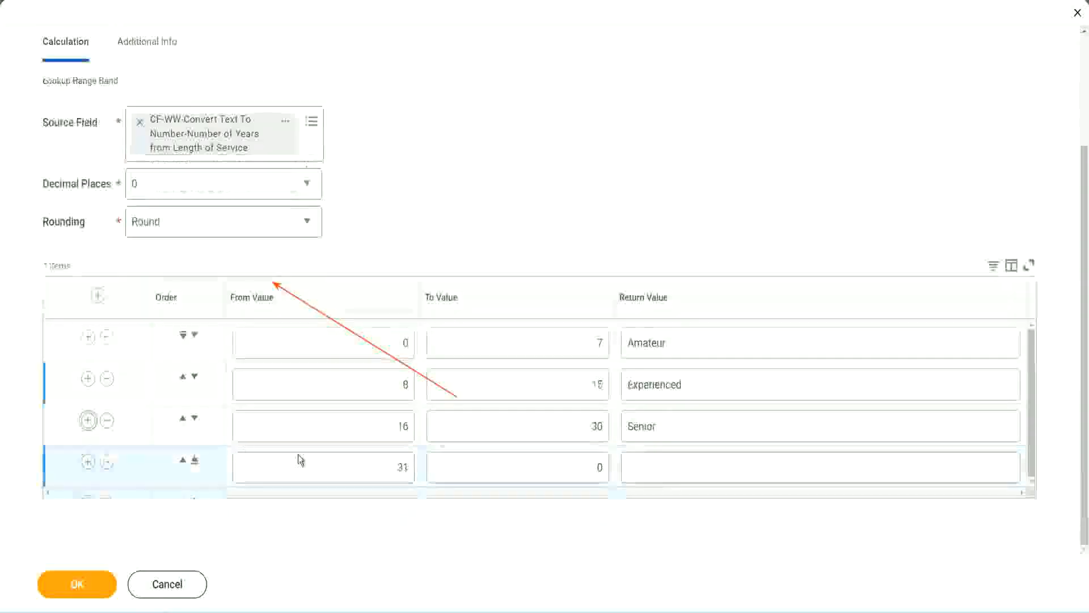
double_click(404, 466)
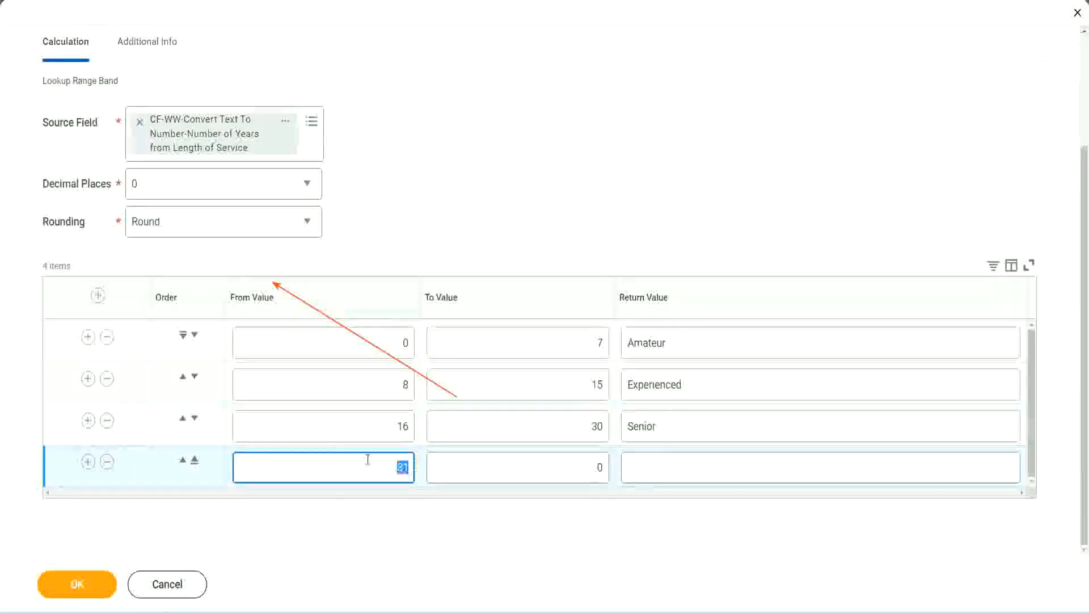
left_click(586, 468)
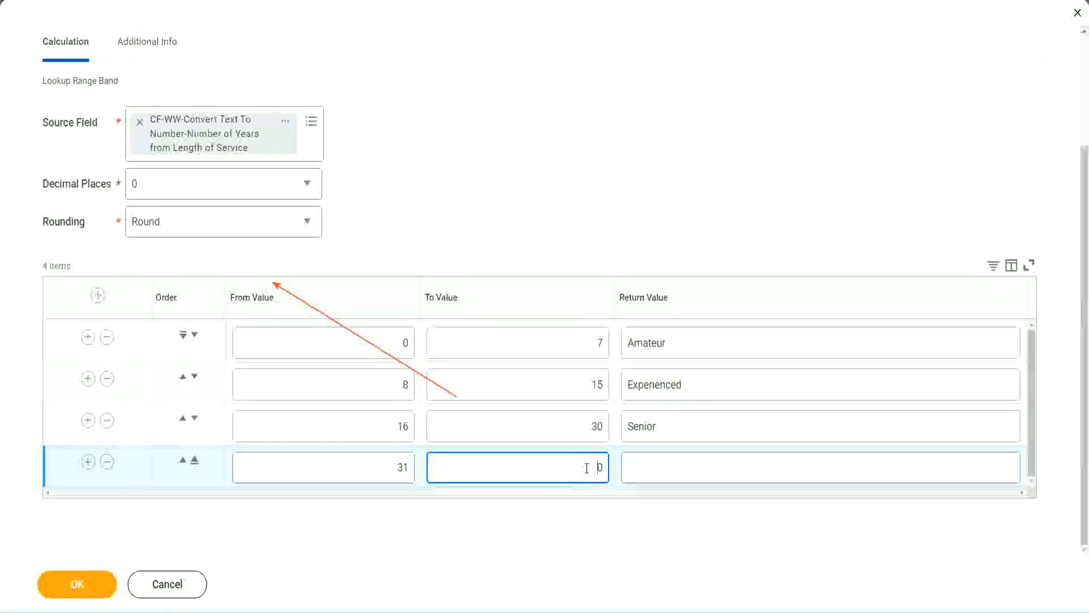
type("1000")
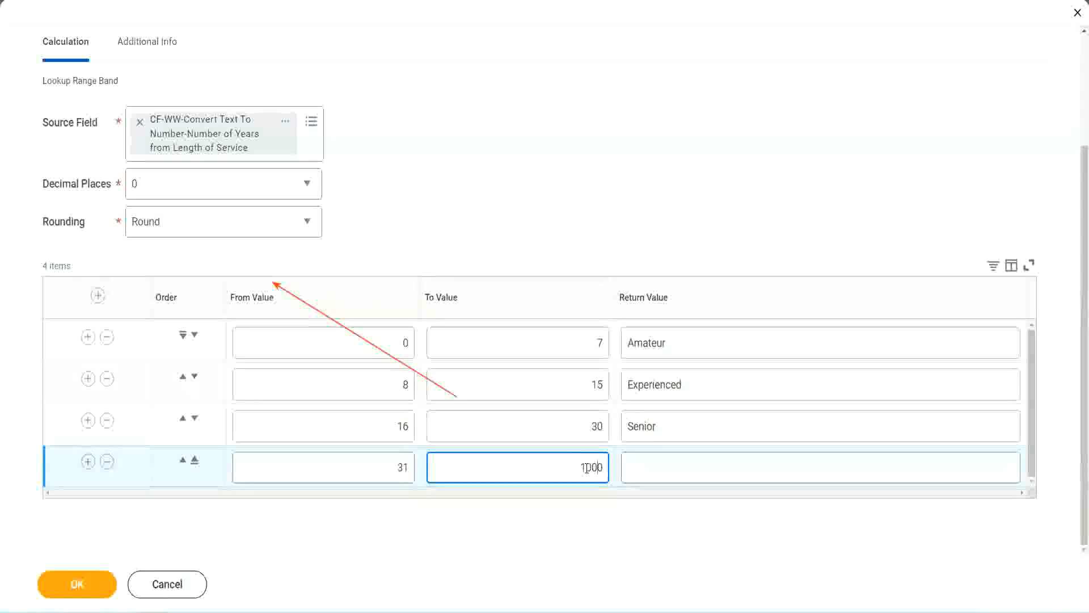
left_click(614, 461)
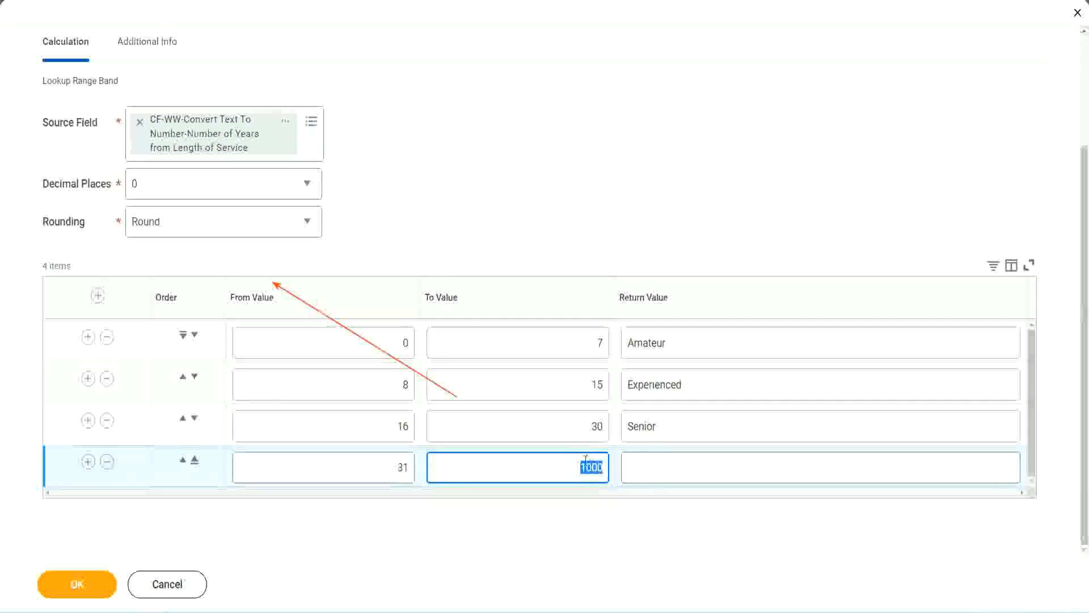
left_click_drag(572, 464, 611, 464)
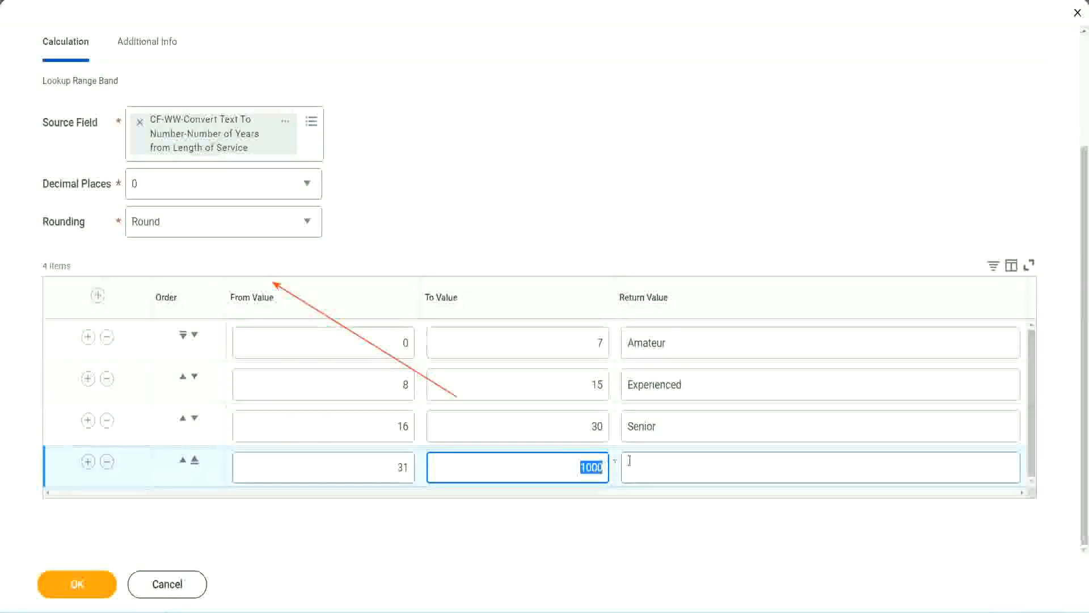
left_click(679, 467)
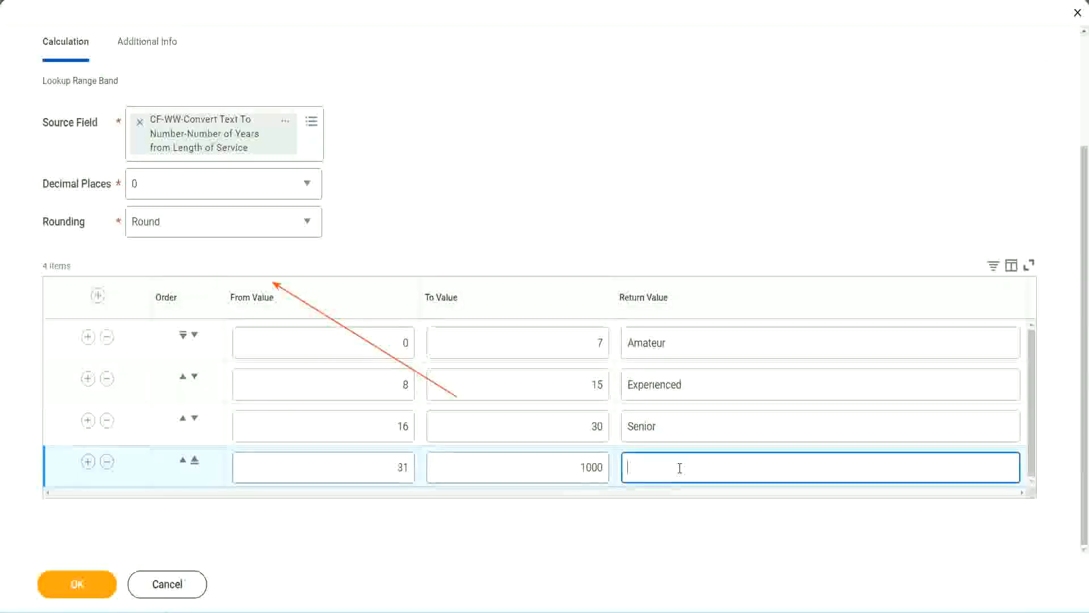
type("Legend")
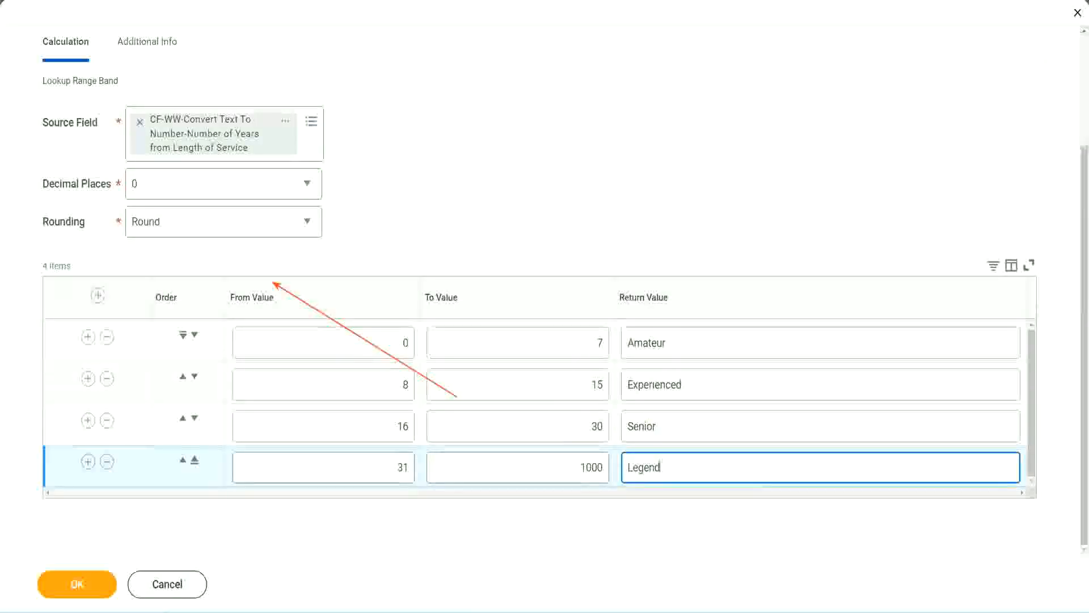
Review the range limits and return values of the experience bands in the table.
left_click(508, 187)
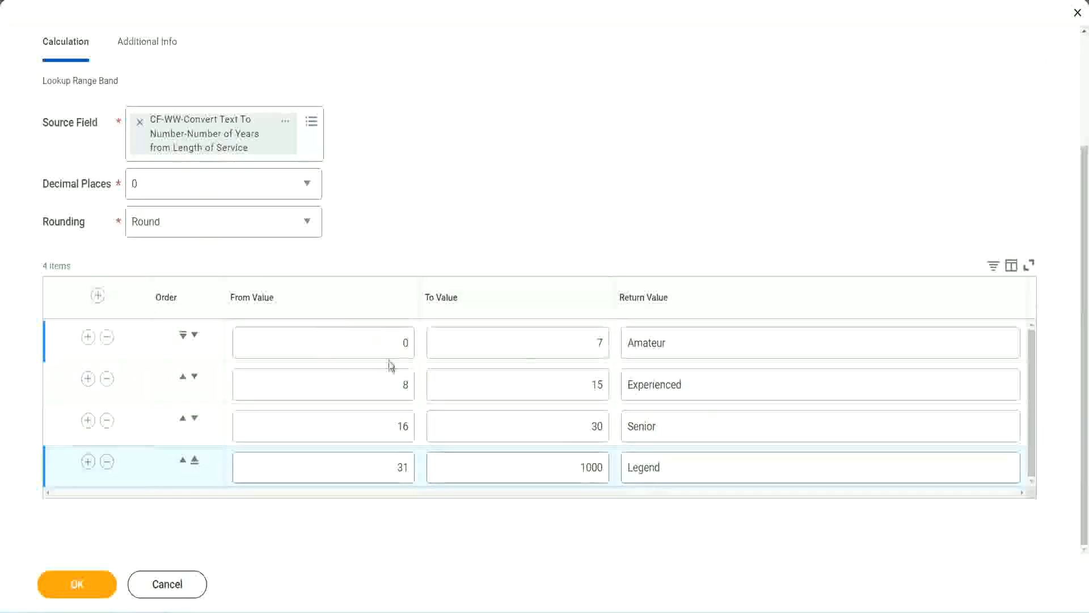
double_click(705, 341)
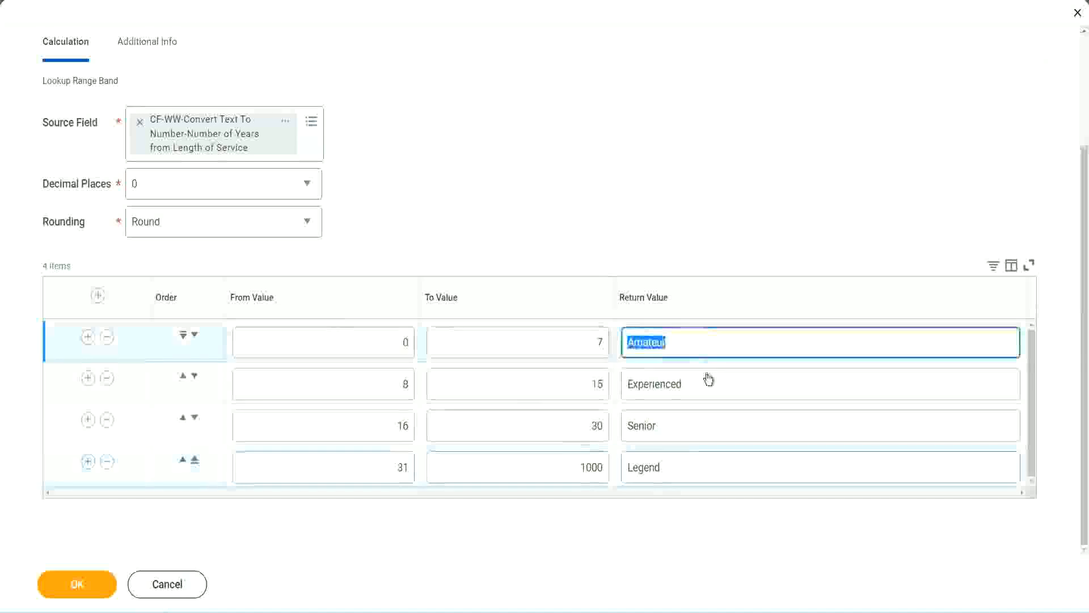
double_click(697, 391)
double_click(688, 431)
double_click(686, 468)
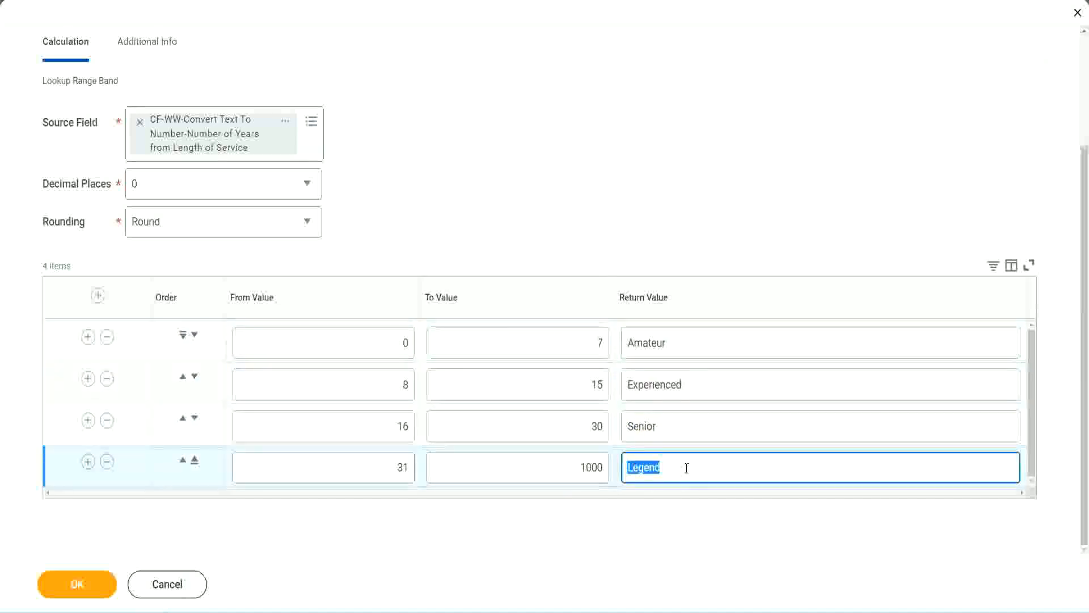
double_click(363, 343)
double_click(716, 350)
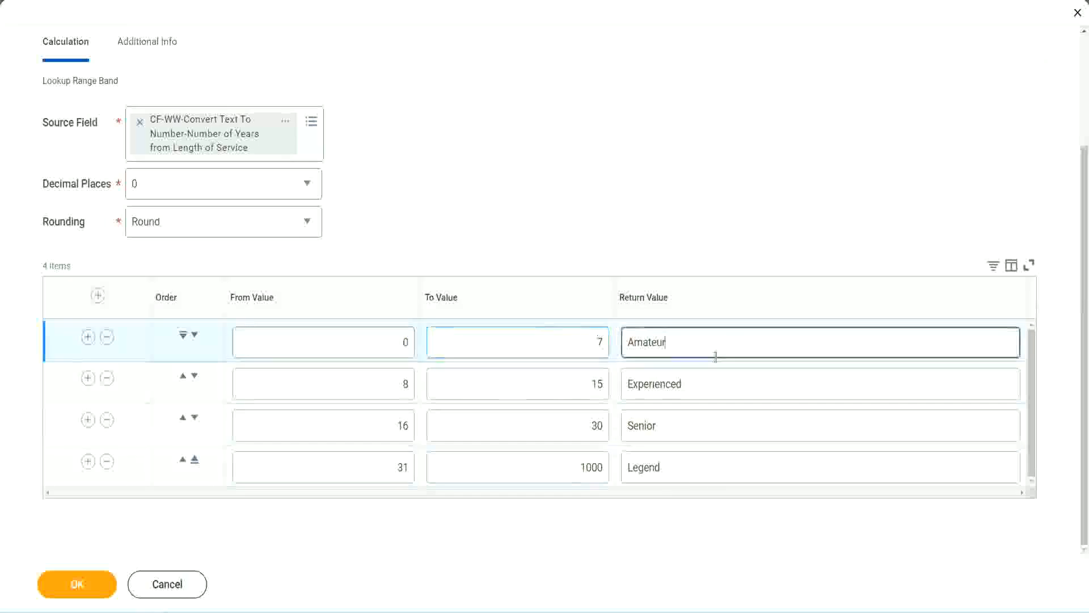
double_click(697, 430)
double_click(686, 462)
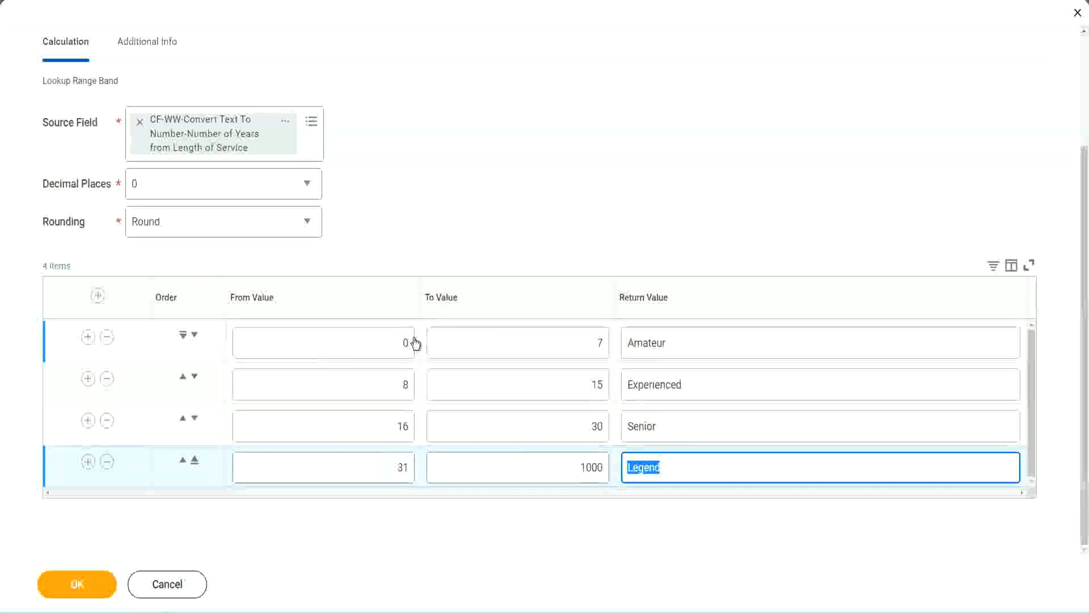
Save the Lookup Range Band calculated field with its four experience bands and copy the saved field's name.
left_click(502, 250)
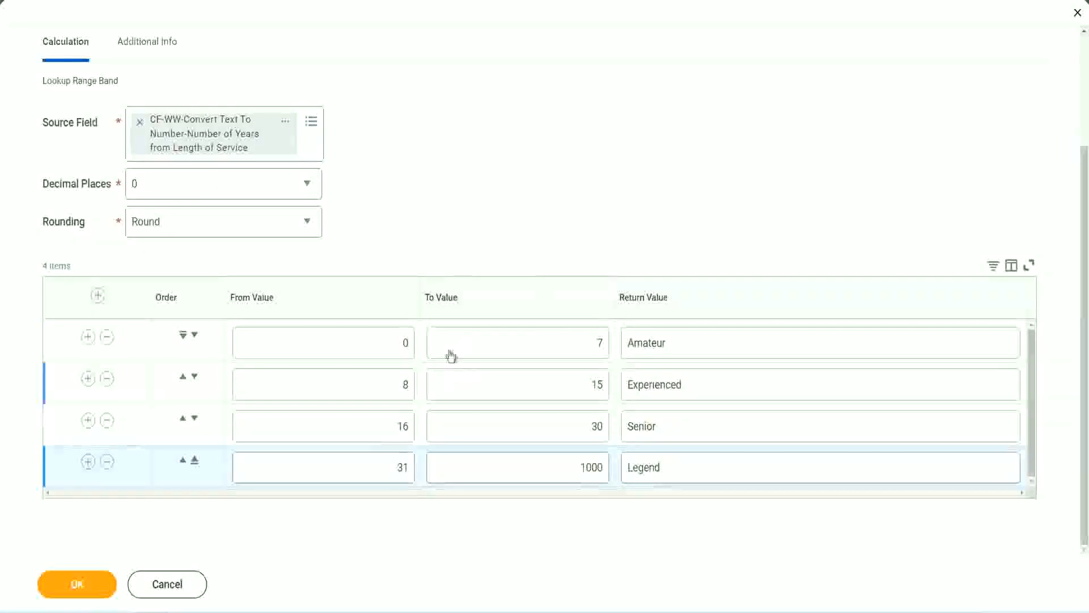
left_click(76, 583)
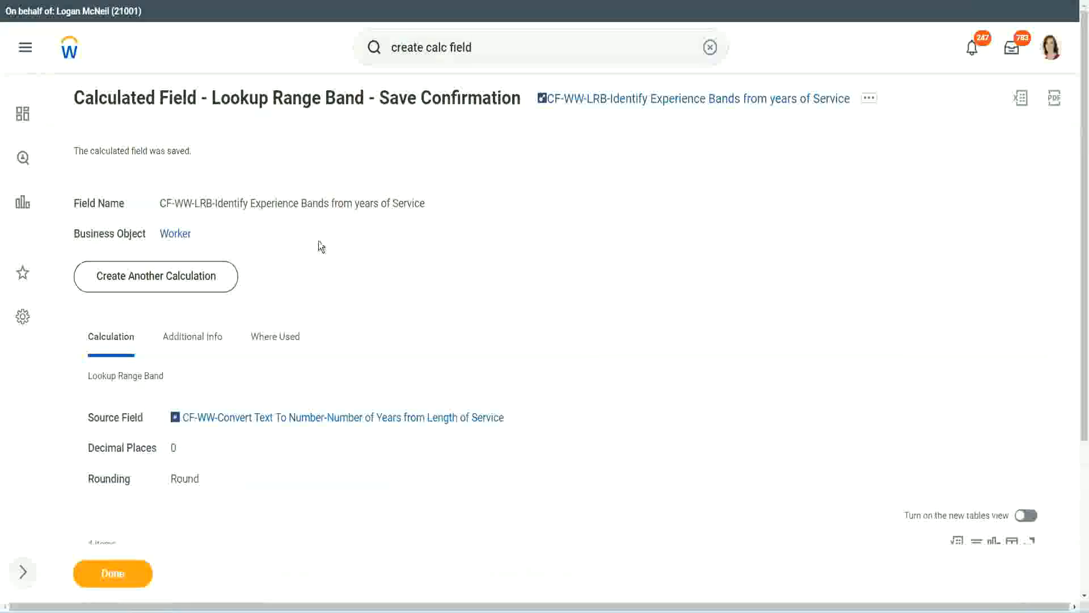
right_click(634, 104)
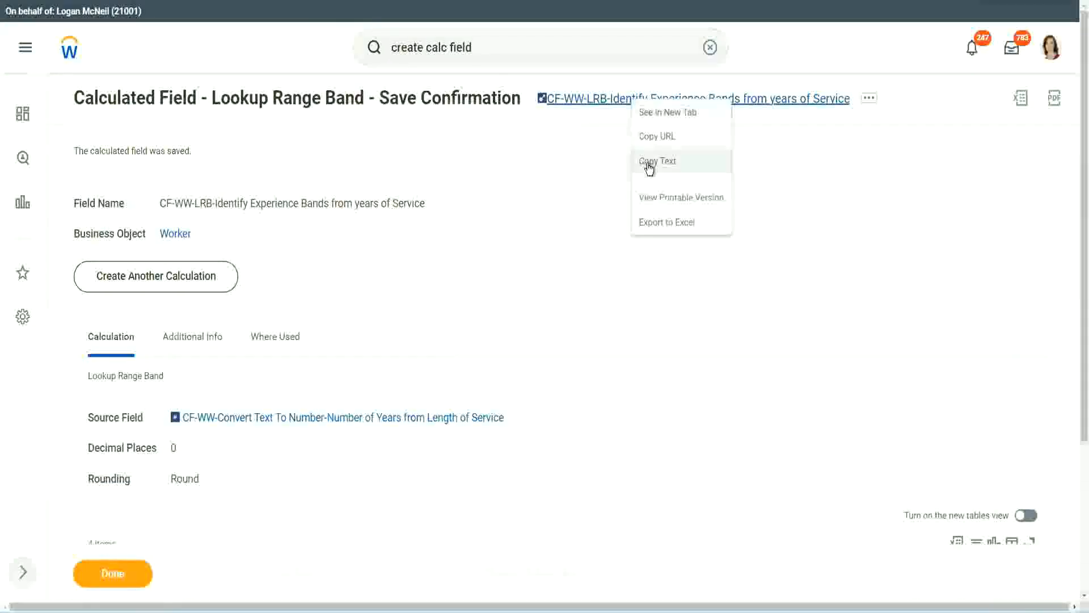
left_click(643, 165)
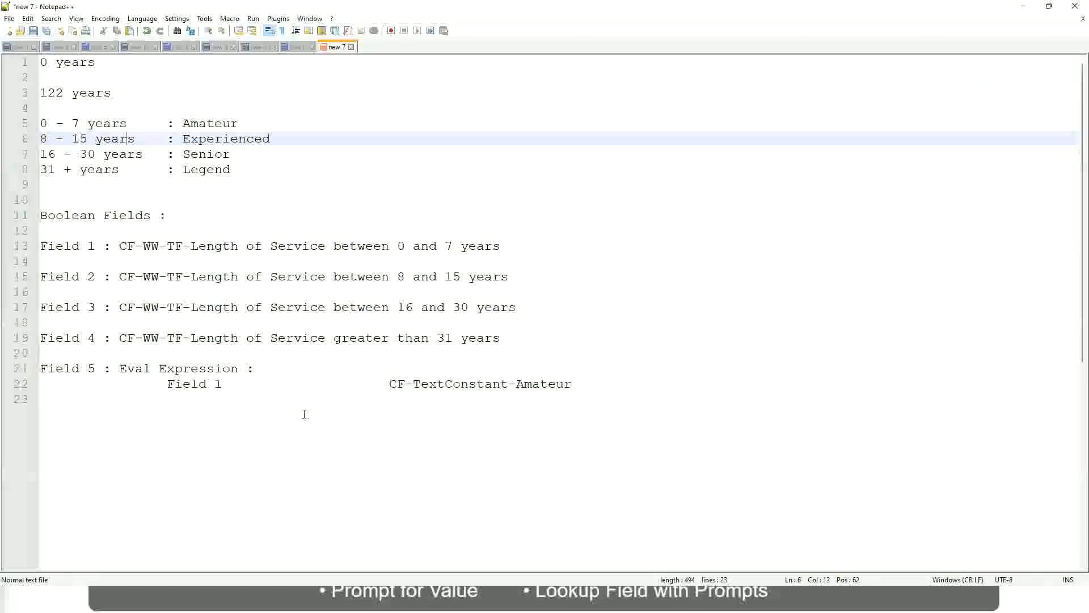
Switch to the Notepad++ notes and add "10,000 USD" on a new line a few lines below the Eval Expression entry.
left_click(303, 413)
key("Return")
key("Return")
key("Return")
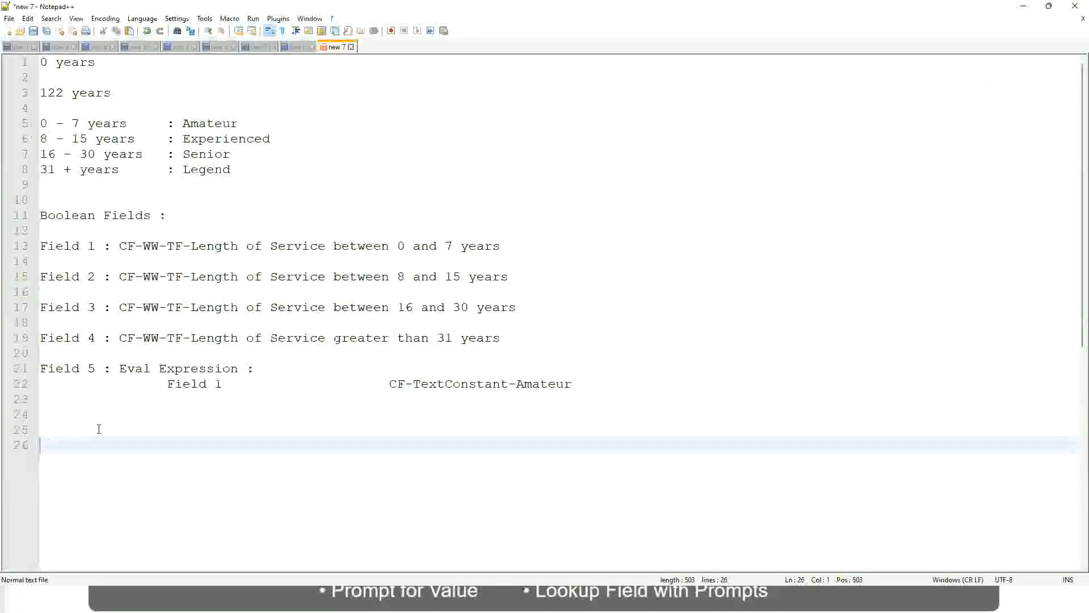
type("10,000 USD")
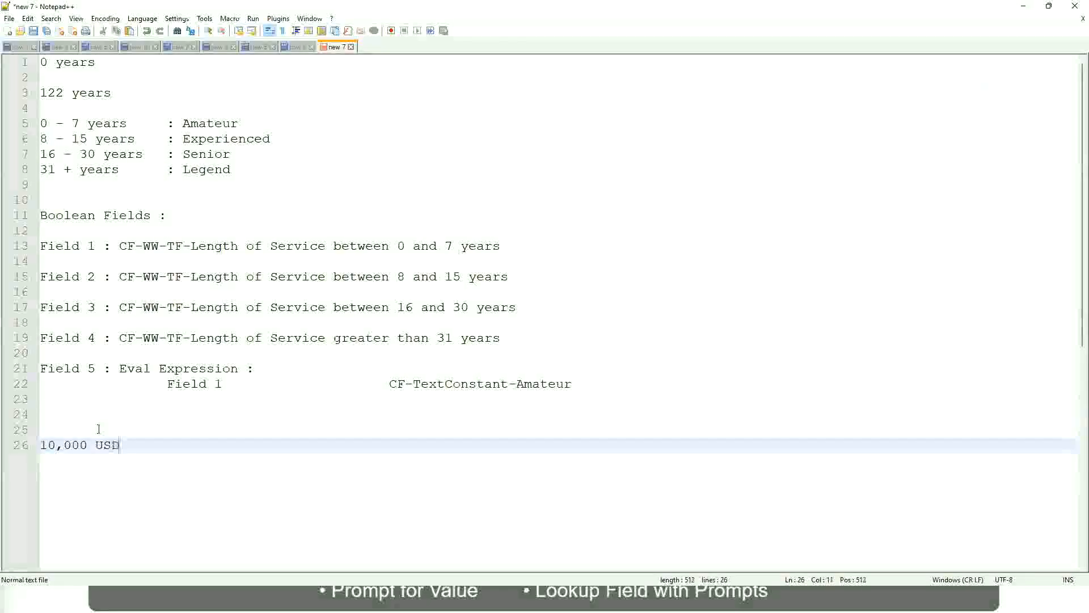
Add "1,000,000 USD" on the same line as "10,000 USD", separated by a wide tabbed gap.
key("Tab")
key("Tab")
key("Tab")
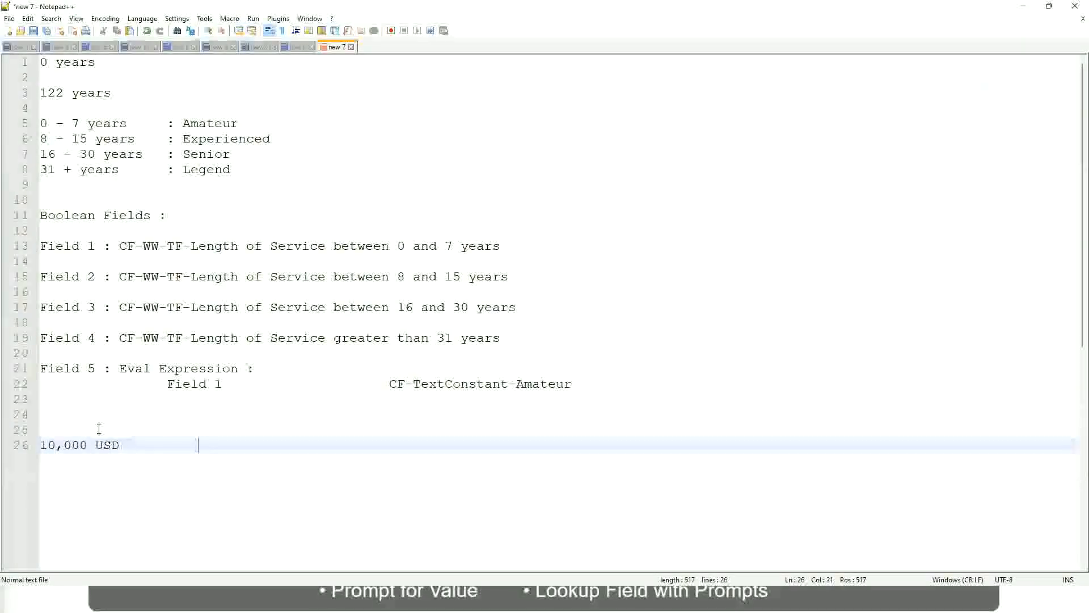
key("Tab")
key("Tab")
type("1,000")
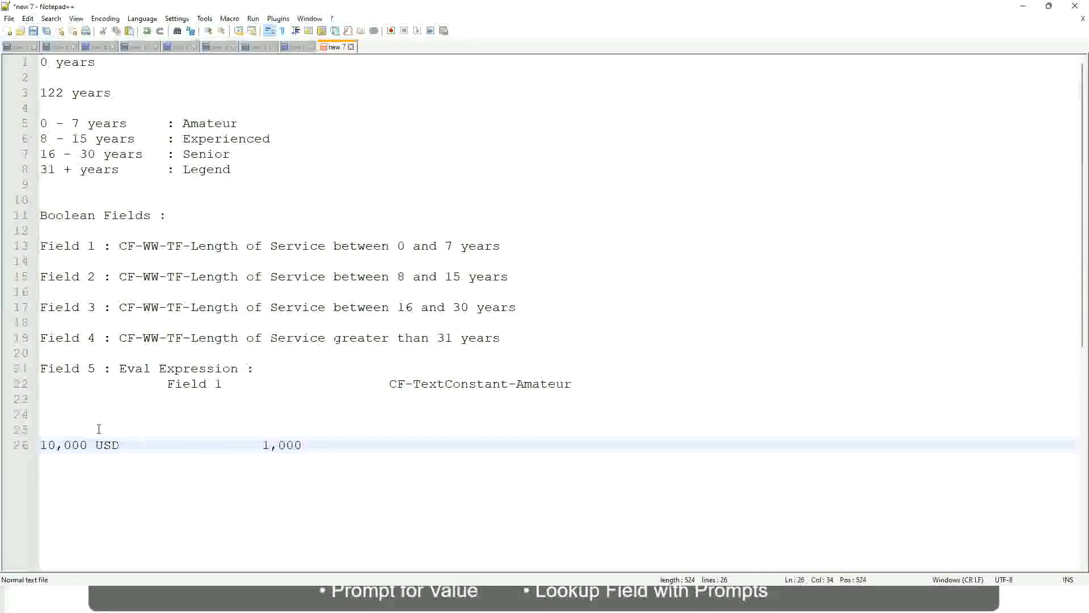
type(",000")
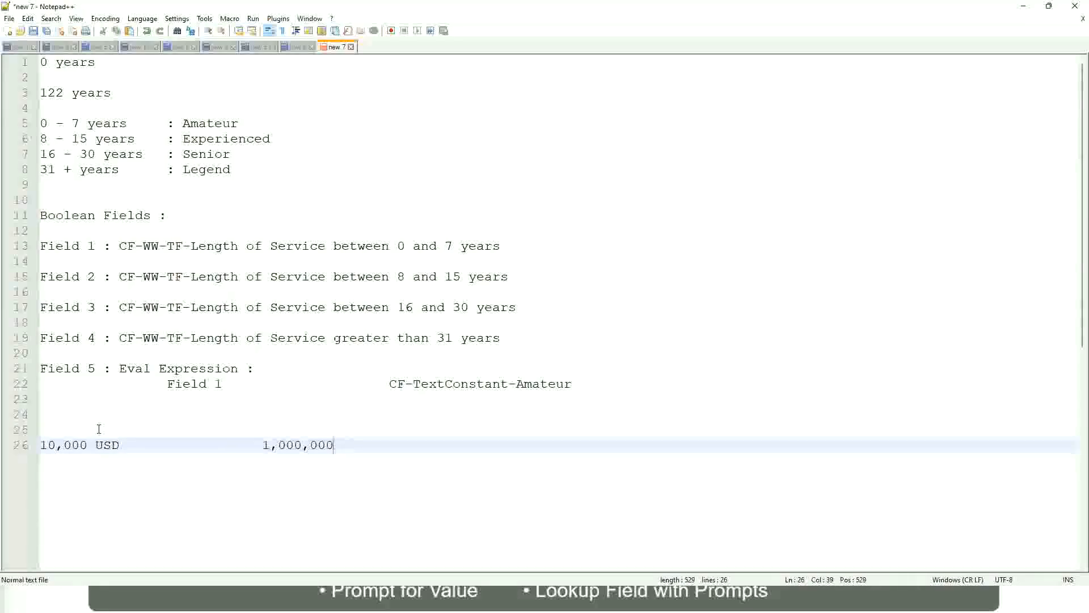
key("Left")
key("Left")
key("Left")
key("Left")
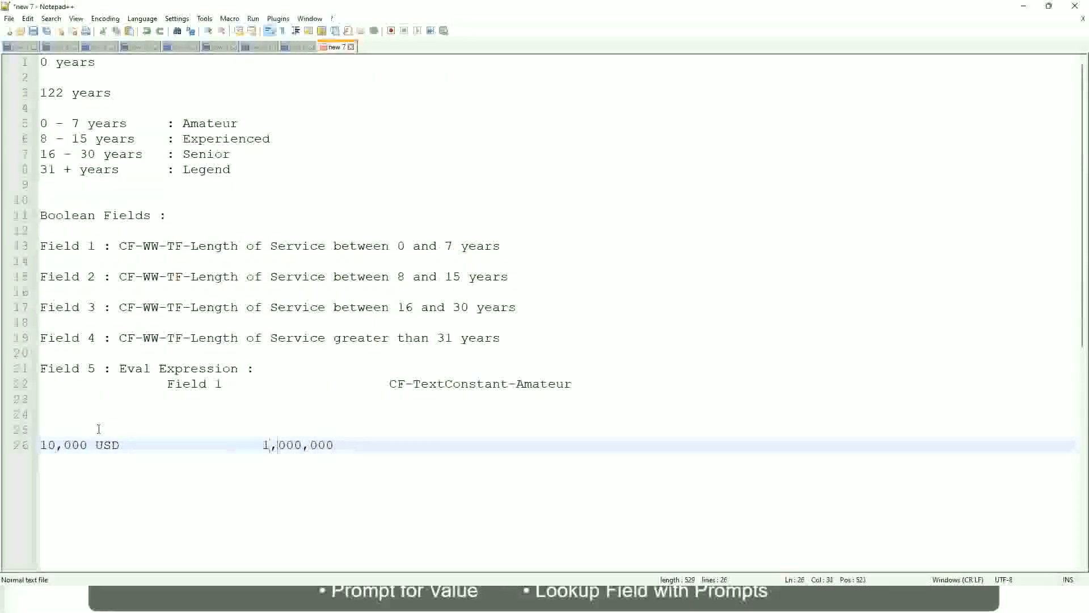
key("End")
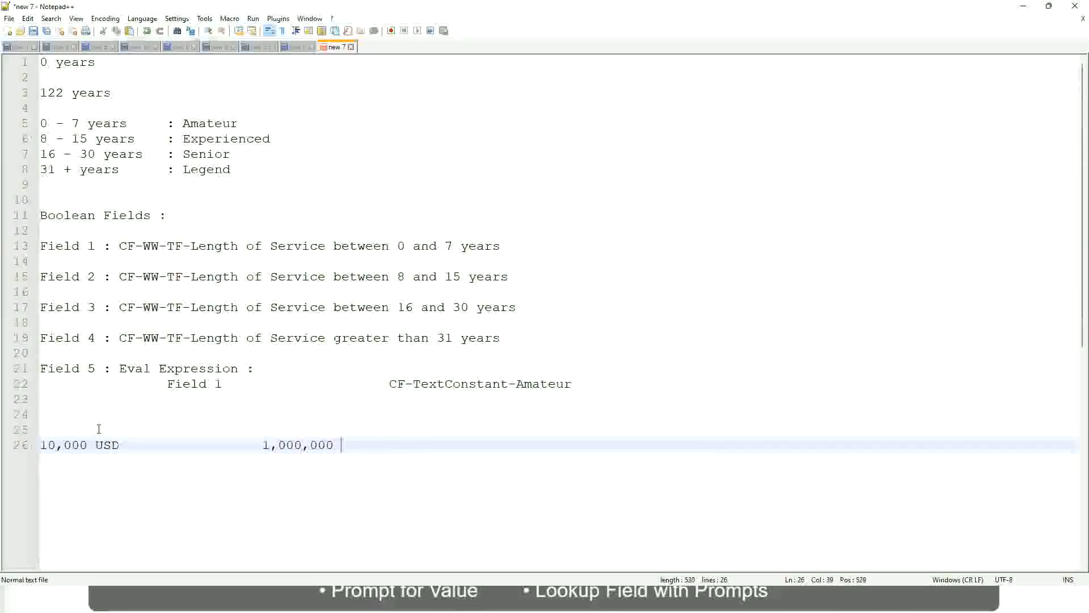
type("usd")
Leave a blank line below the USD amounts and add the band "10 - 50,000 : Low".
key("Return")
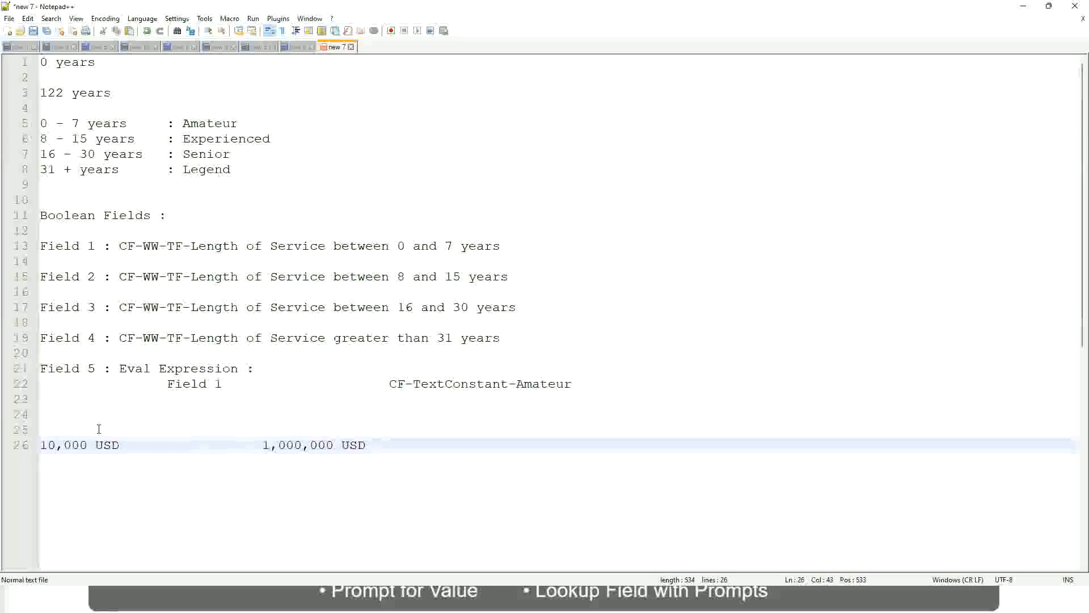
key("Return")
key("Return")
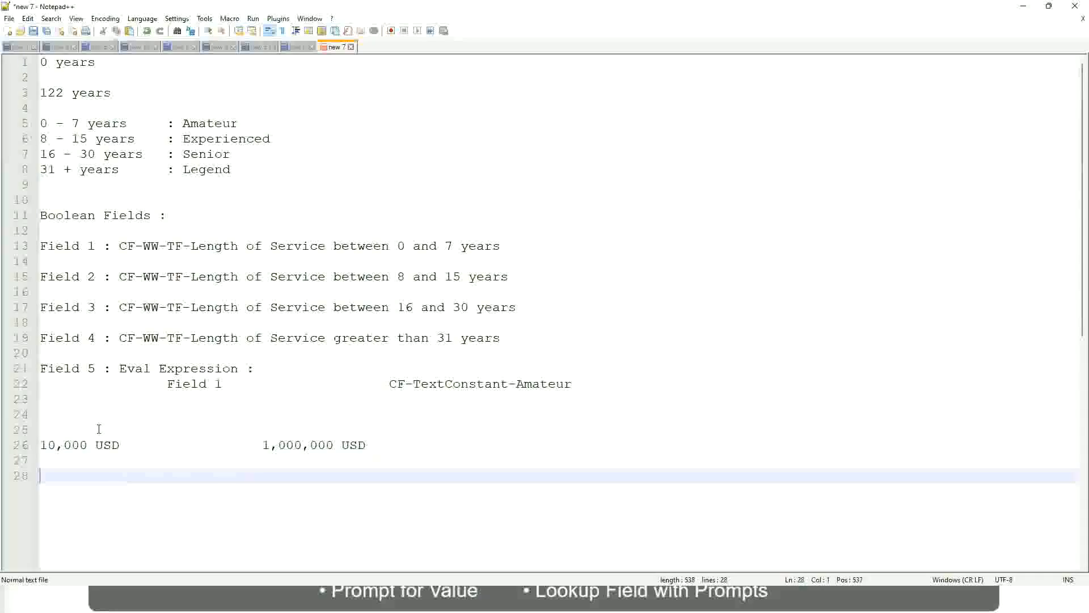
type("10 - 50,000")
key("Tab")
key("Tab")
key("Tab")
key("Tab")
type(": Low")
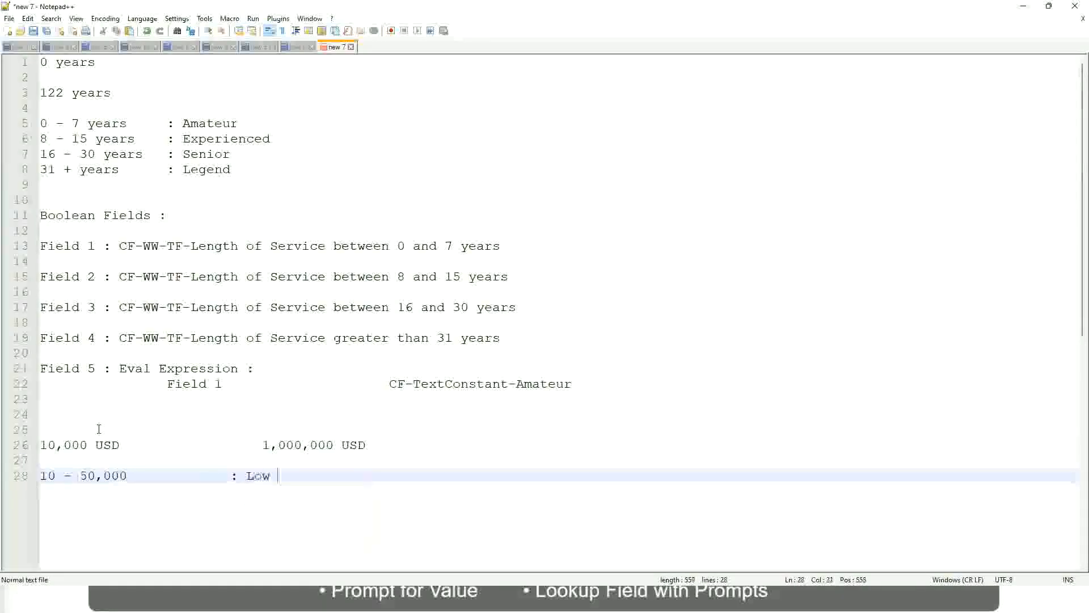
Add the band "50,001 - 150,000 : Medium" directly below the Low band, with the labels aligned.
key("Return")
key("Return")
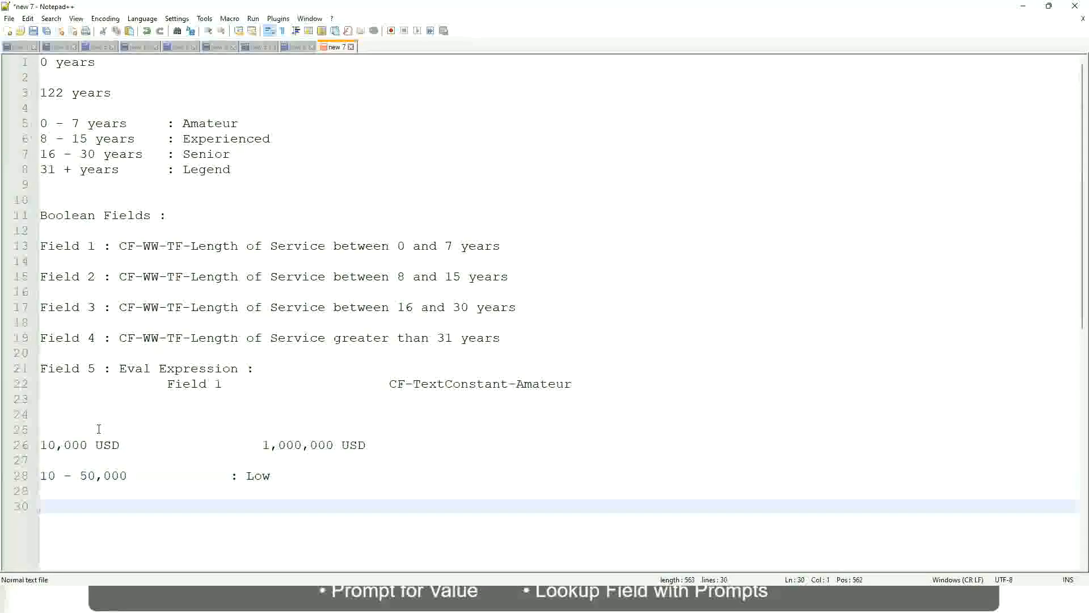
key("Up")
type("5")
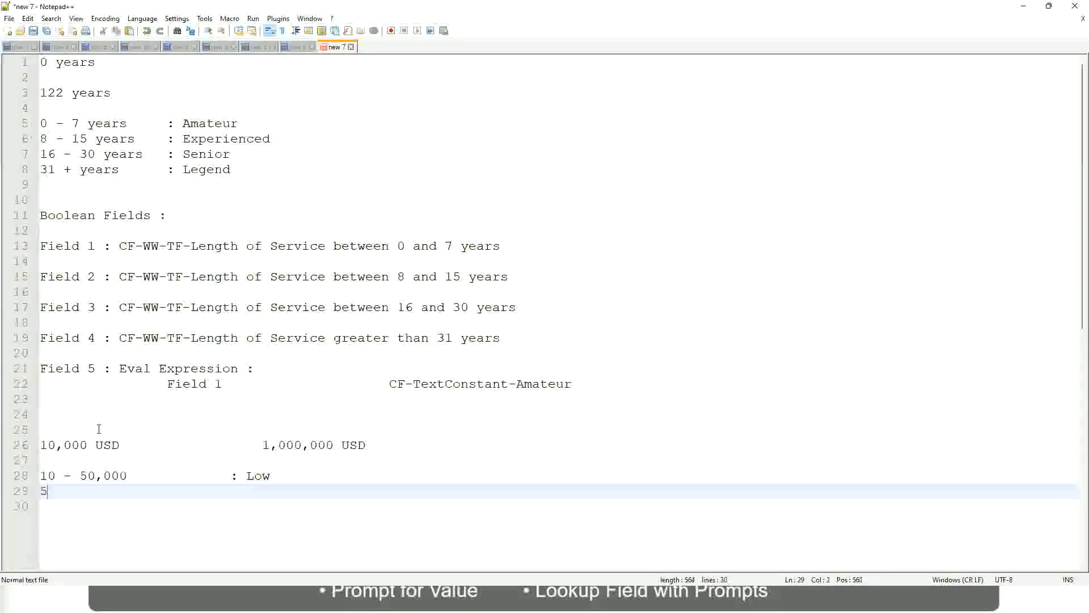
type("0,001 - 150")
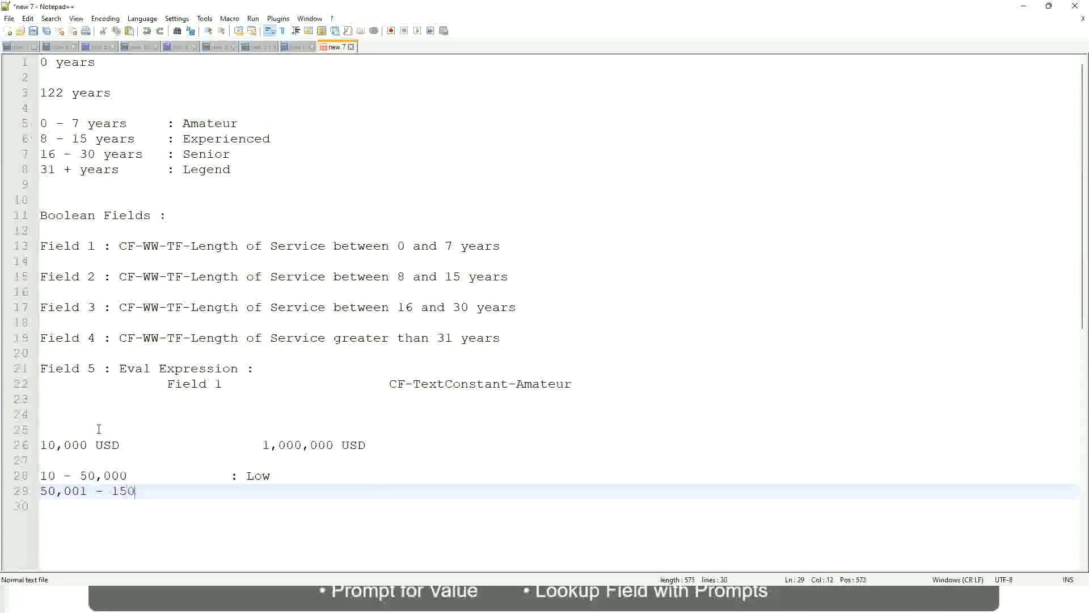
type(",000")
key("Tab")
key("Tab")
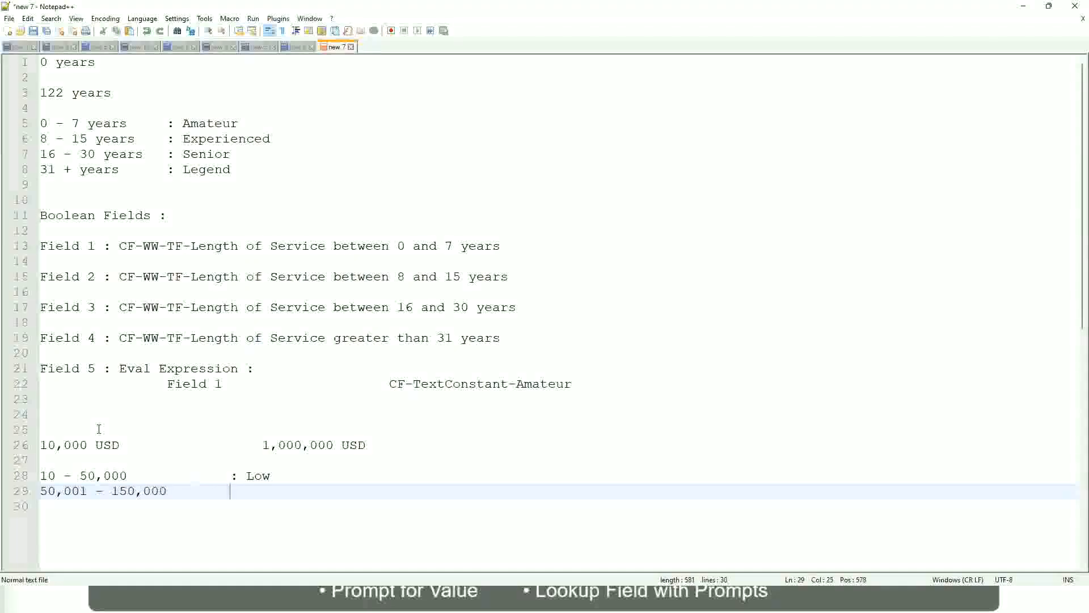
type(": Medium")
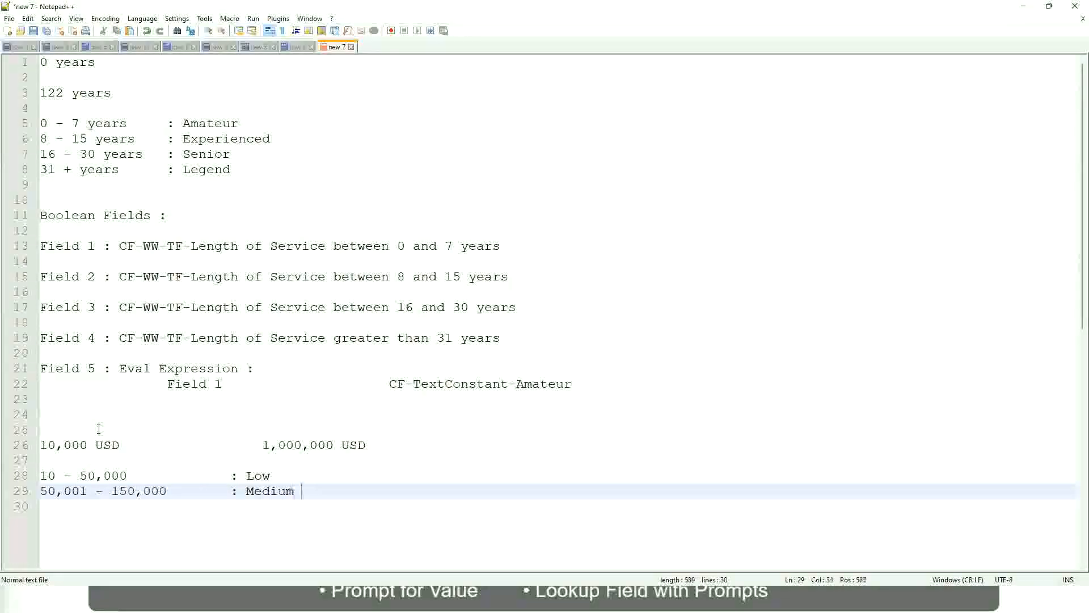
Add the band "> 150,000 : High" directly below the Medium band, with the labels aligned.
key("Return")
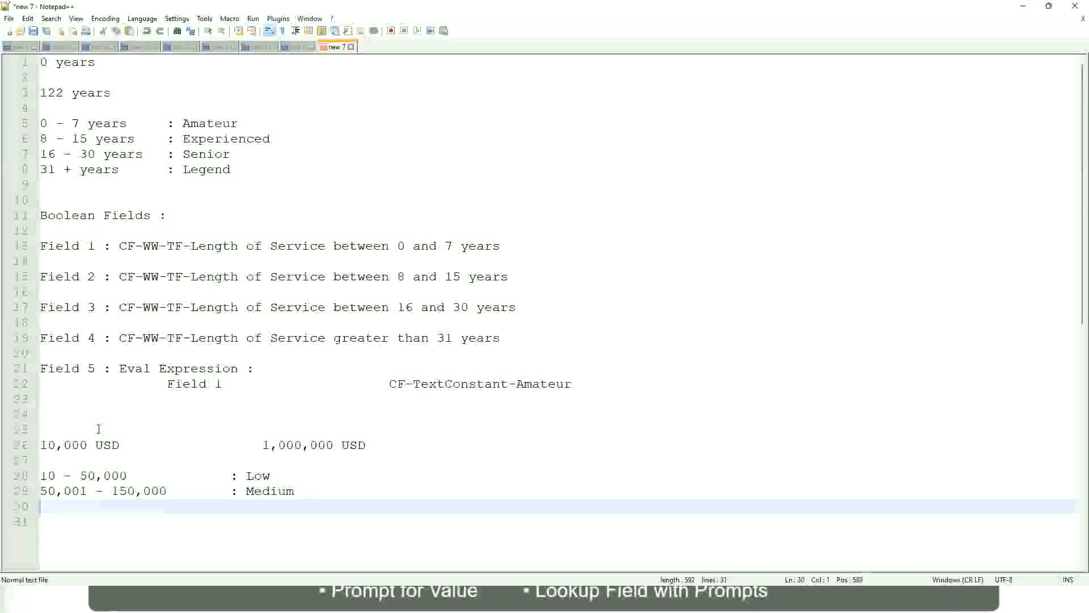
type("> 1")
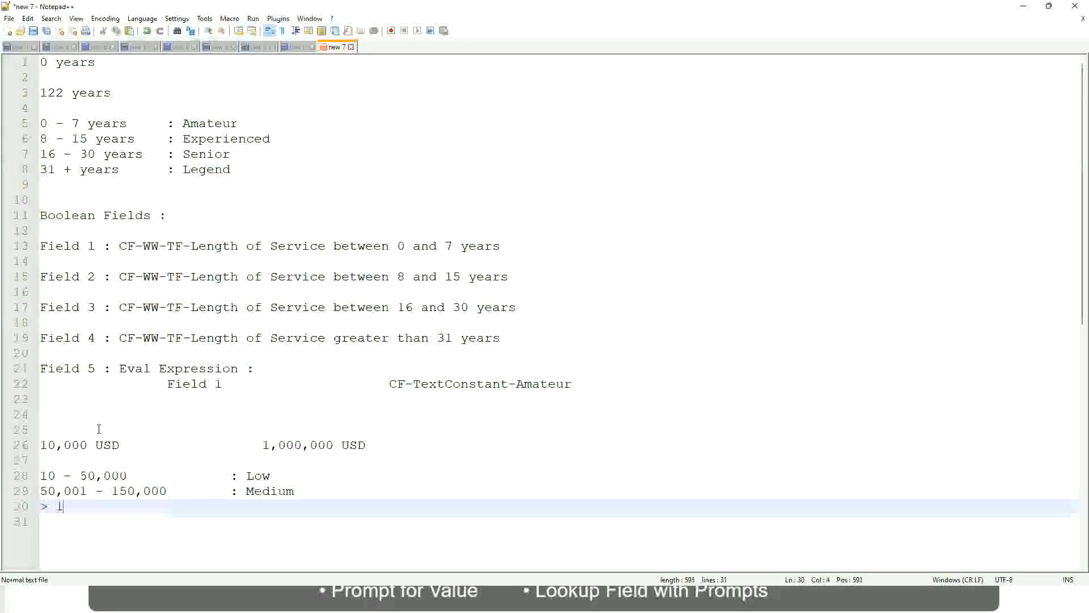
type("50,000")
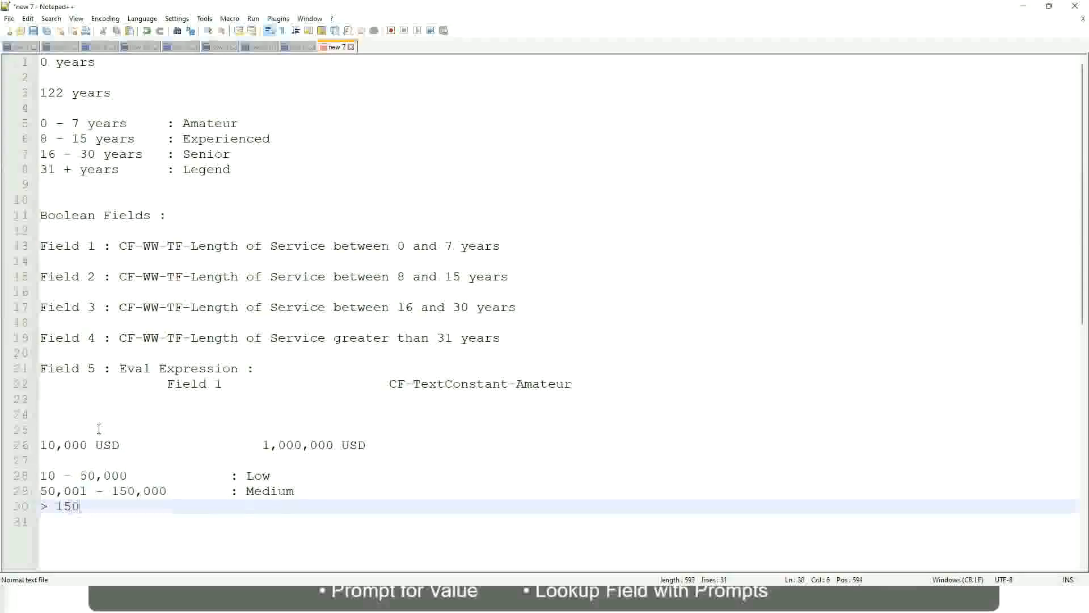
key("Tab")
key("Tab")
key("Tab")
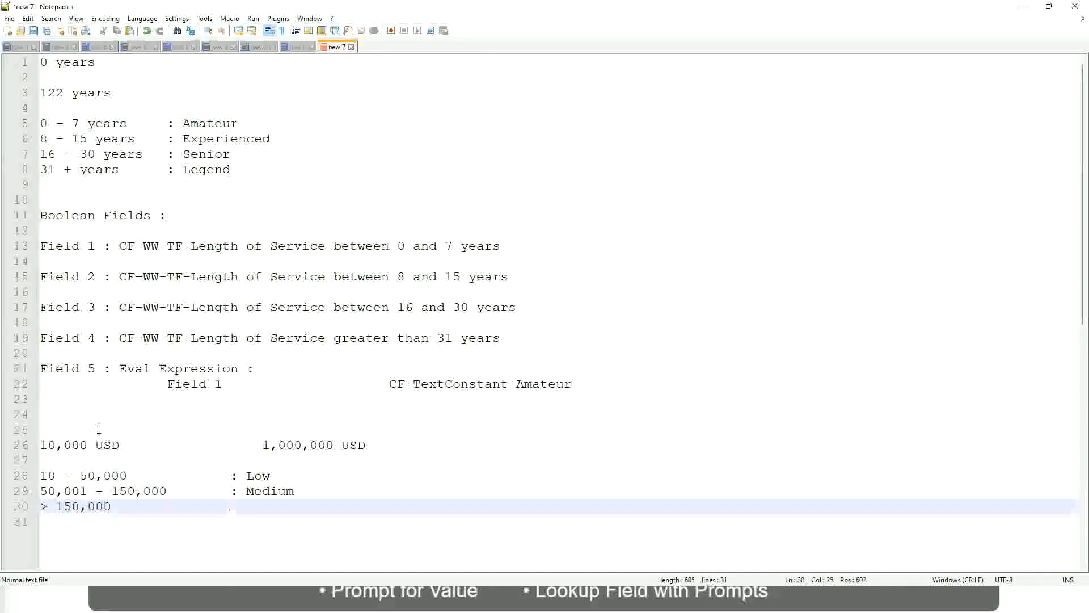
type(": High")
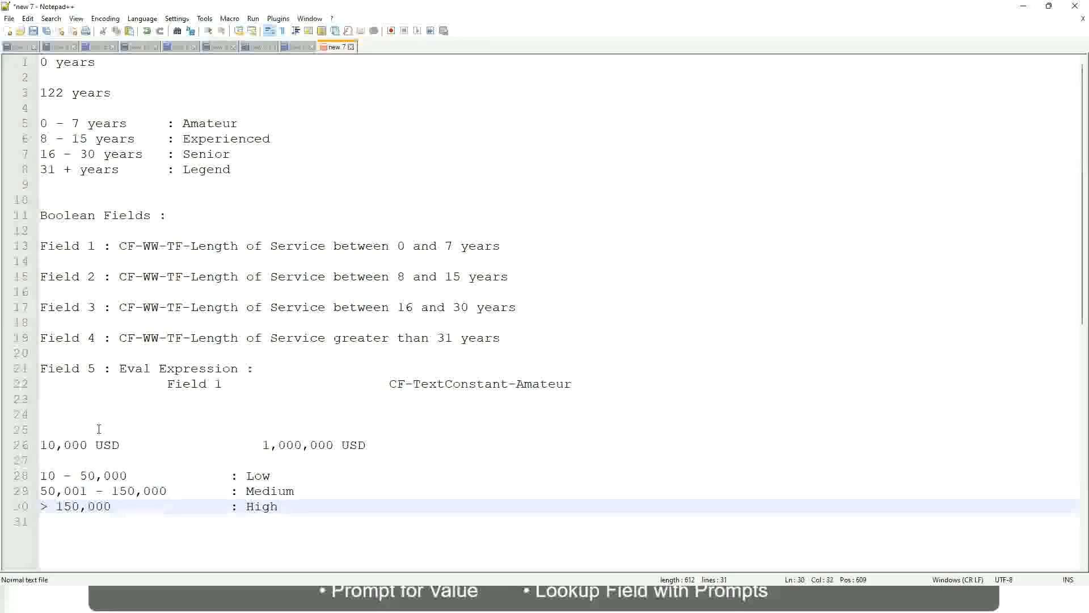
Review the USD amount range and the Low, Medium and High bands in the notes.
left_click(35, 445)
left_click(48, 445)
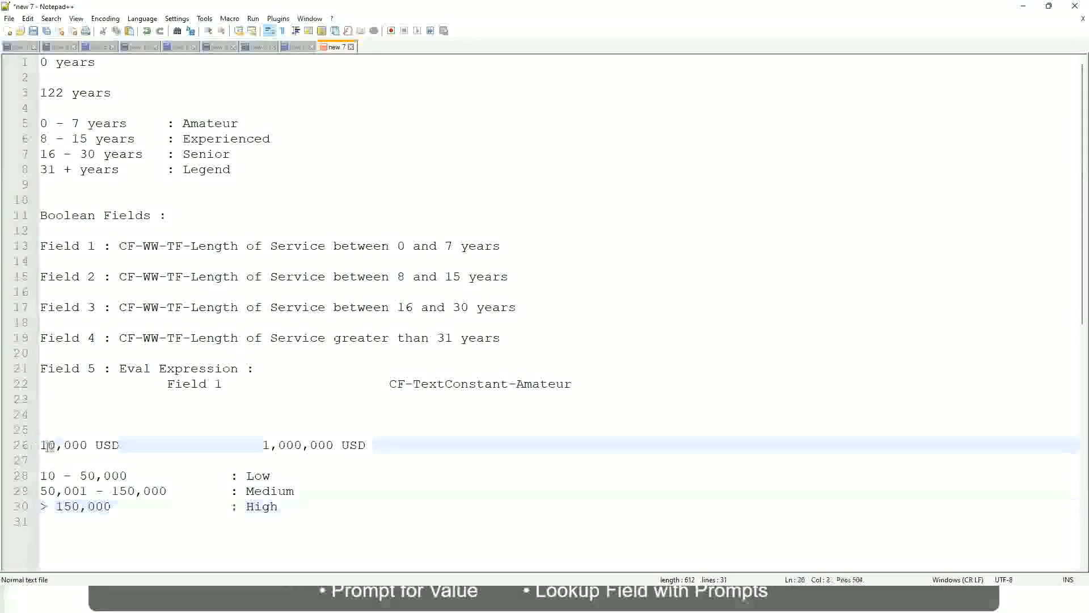
double_click(324, 445)
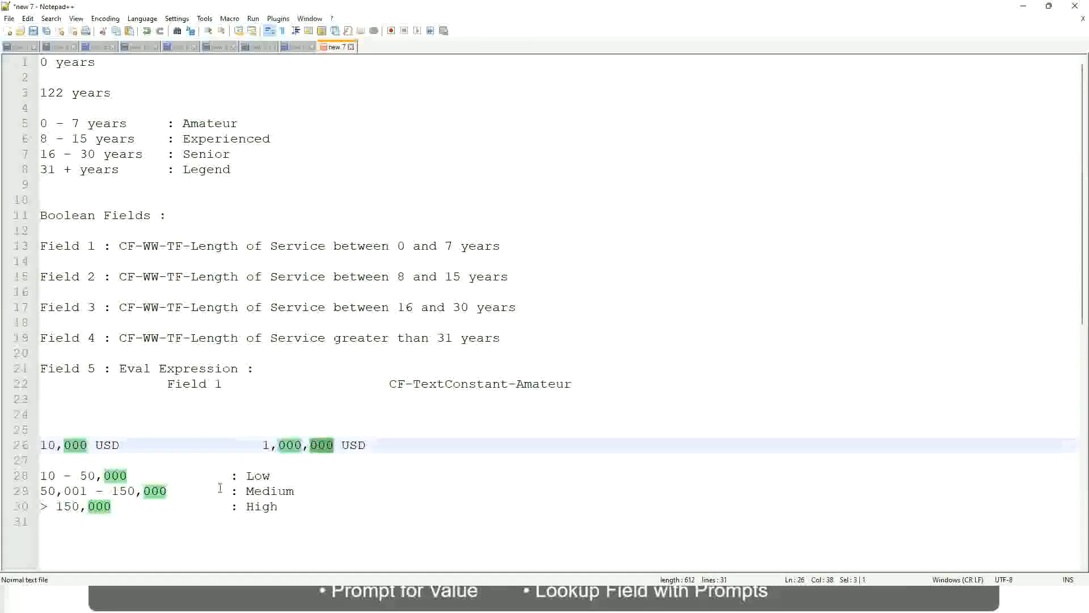
left_click(198, 491)
left_click(34, 445)
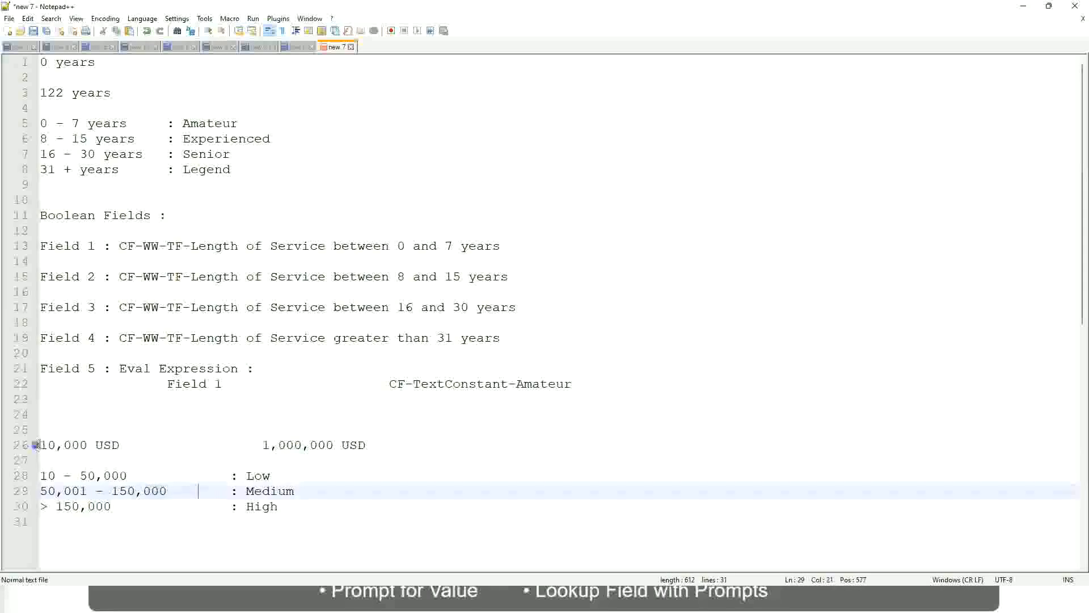
left_click(335, 446)
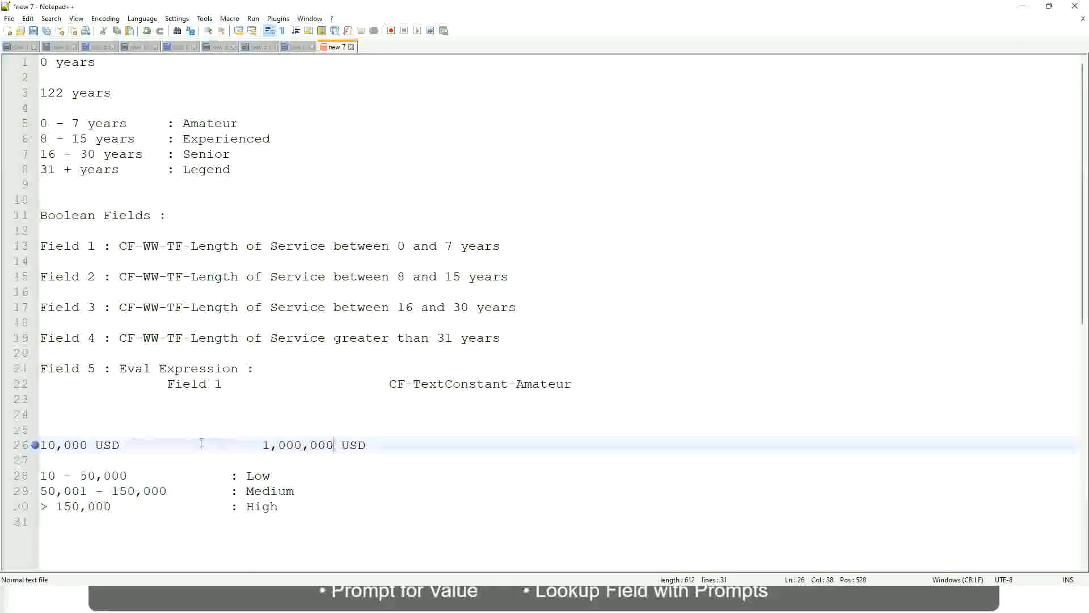
left_click(268, 477)
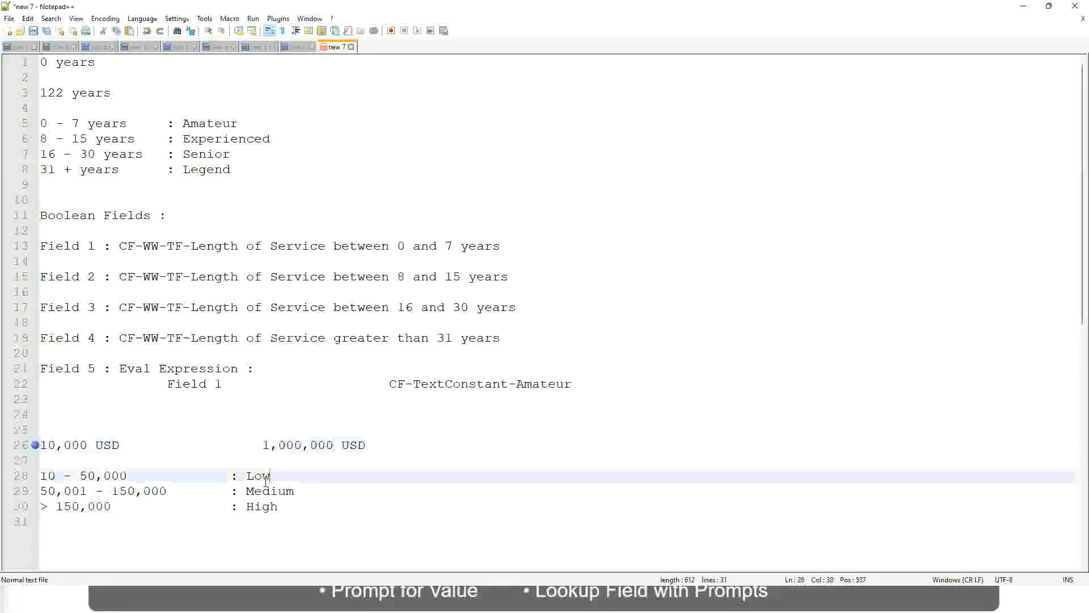
left_click(265, 481)
left_click(262, 495)
left_click(262, 509)
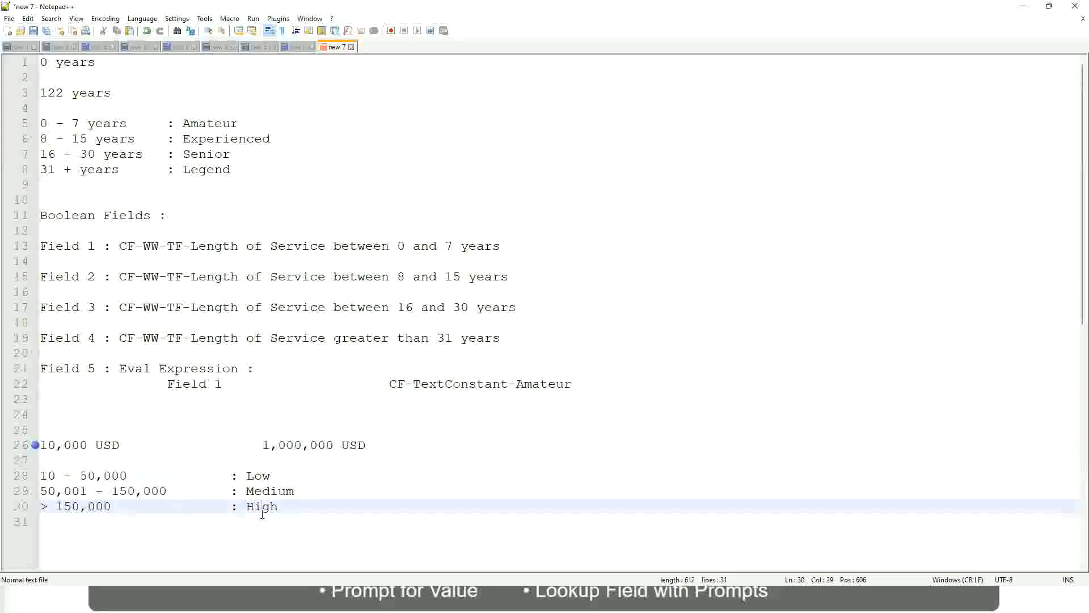
left_click(131, 463)
left_click(268, 519)
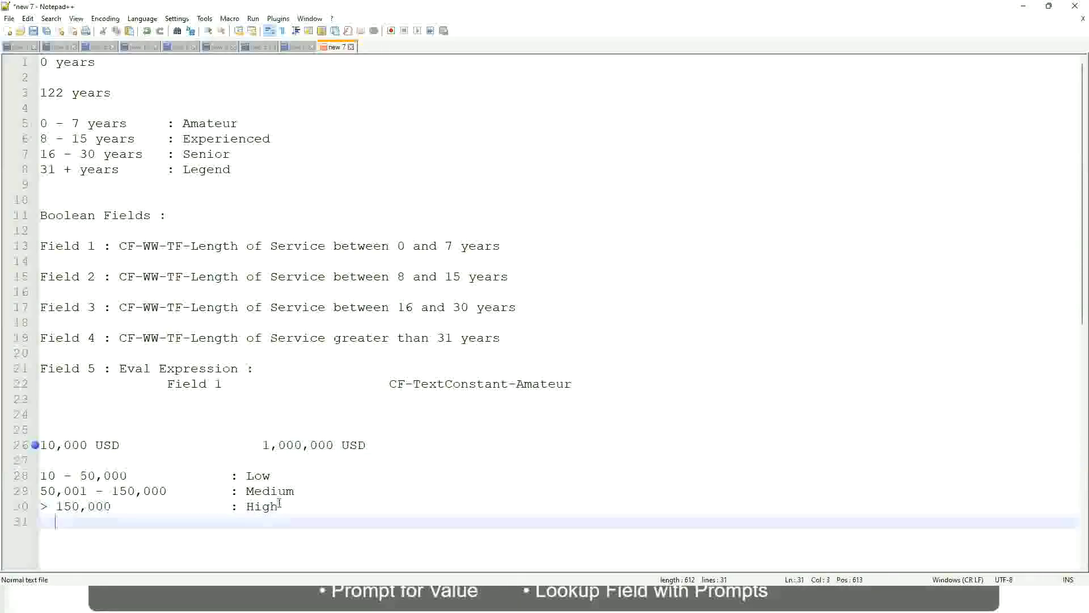
left_click(279, 504)
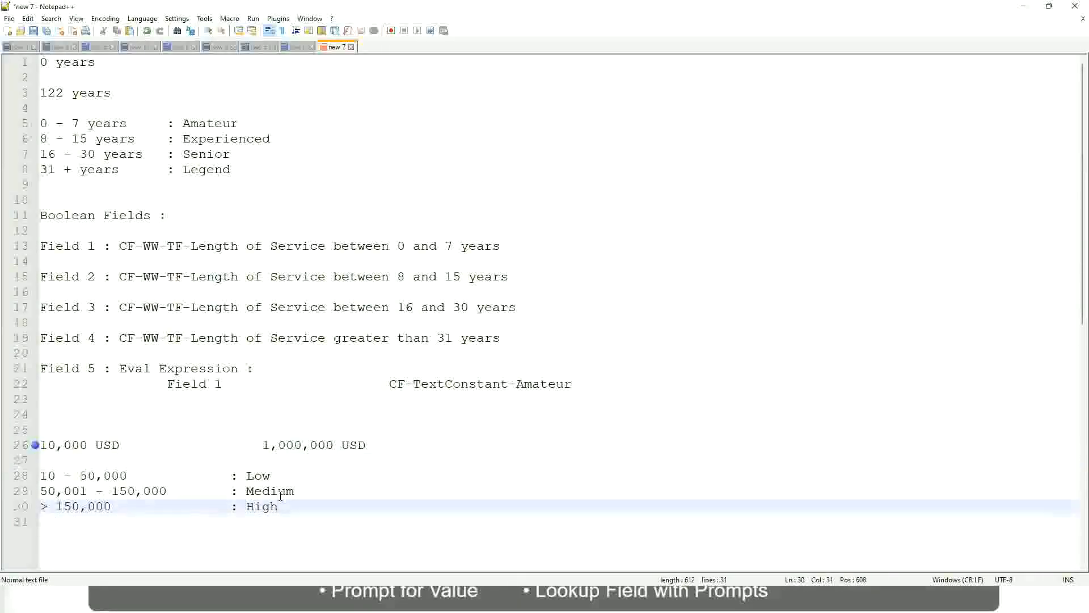